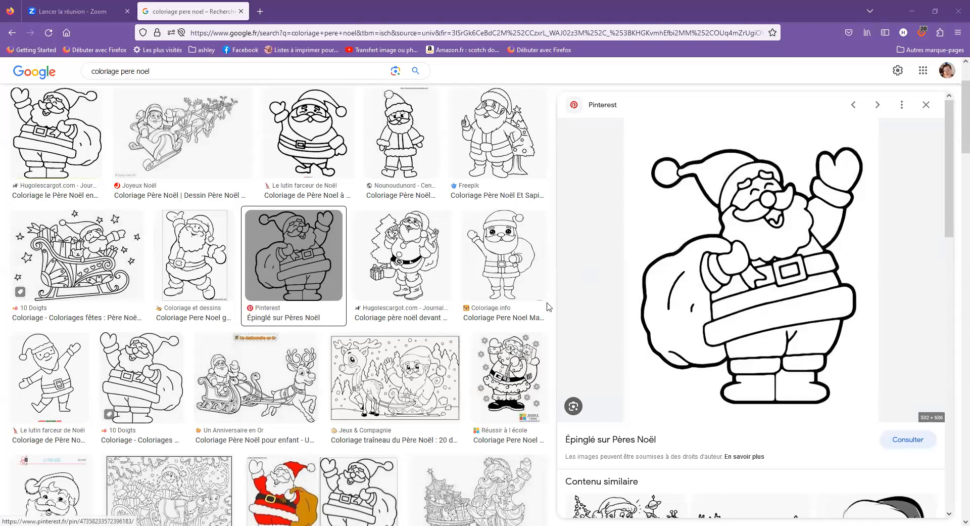
Save the enlarged waving Santa colouring image to the Téléchargements folder as a JPEG with its suggested file name.
right_click(737, 245)
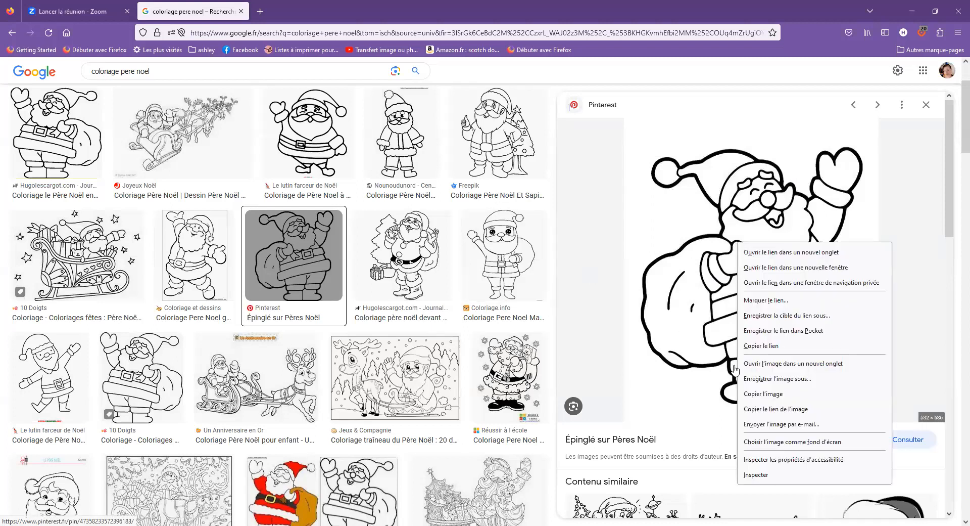
click(794, 379)
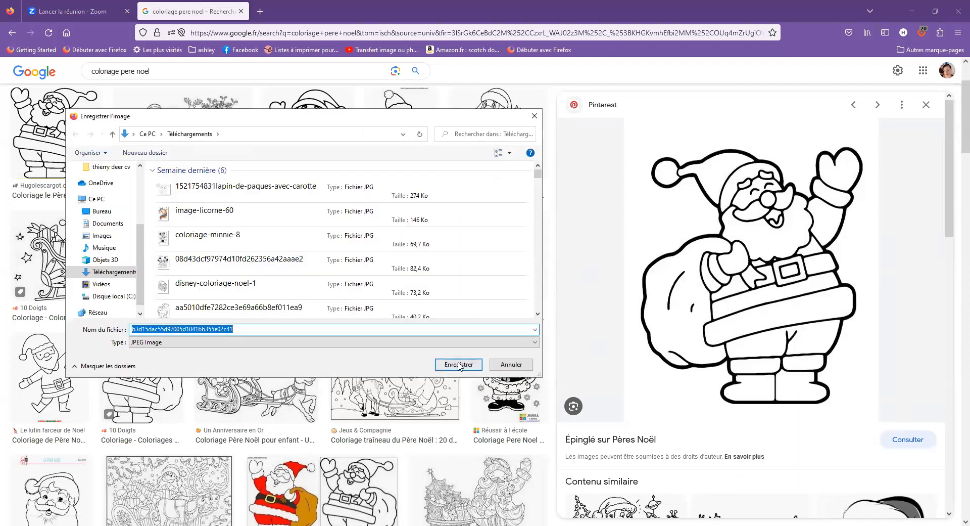
click(459, 365)
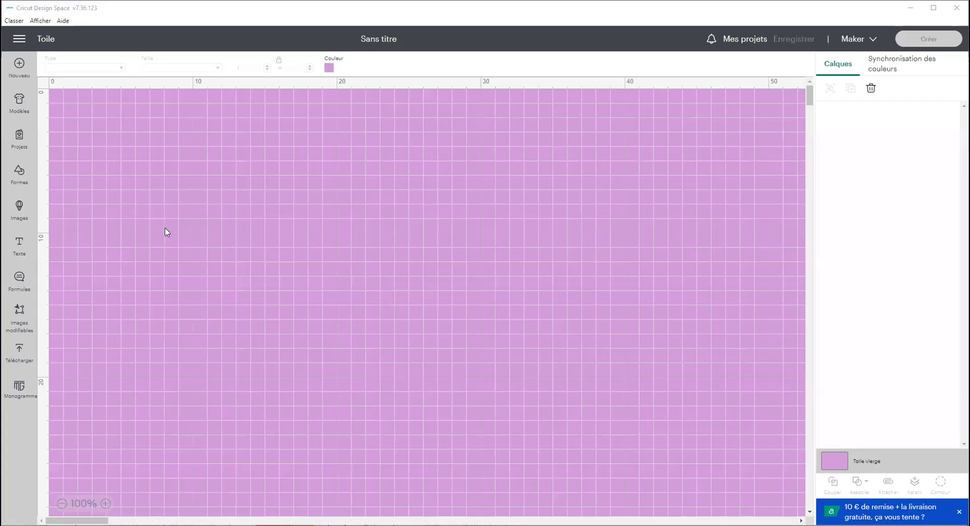
Switch to Cricut Design Space and load the image file b3d15dac55d97005d1041bb355e02c41 from Téléchargements for upload.
click(19, 354)
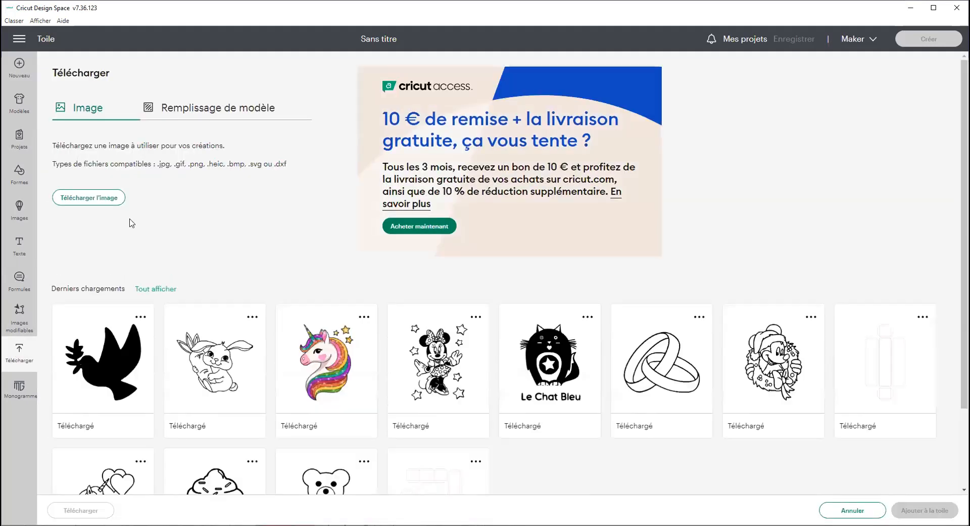
click(99, 200)
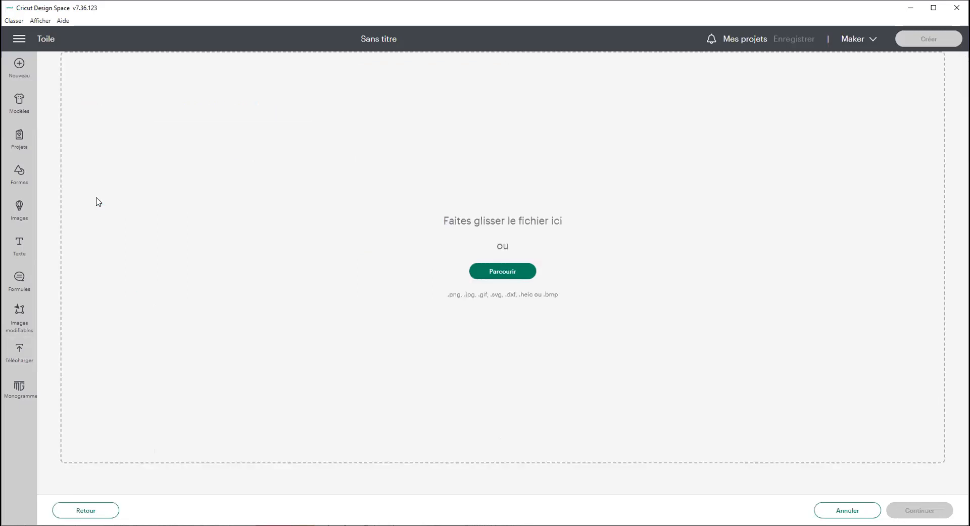
click(493, 276)
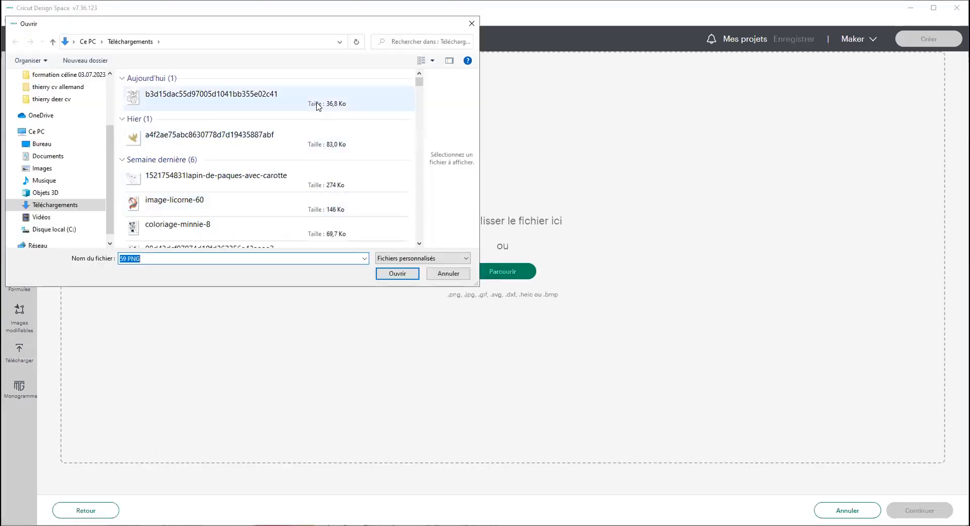
click(318, 105)
click(392, 277)
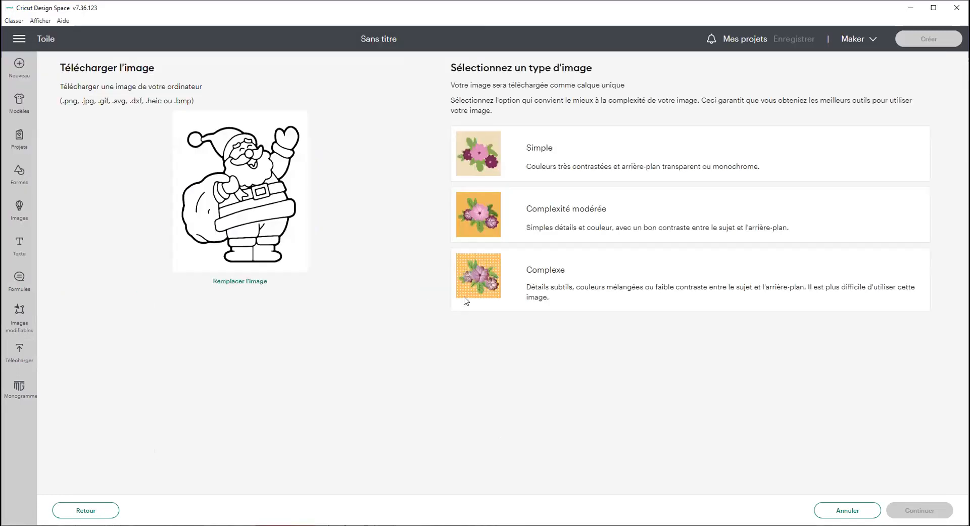
Set the image type to Complexe and remove the Santa picture's background automatically.
click(607, 299)
click(919, 509)
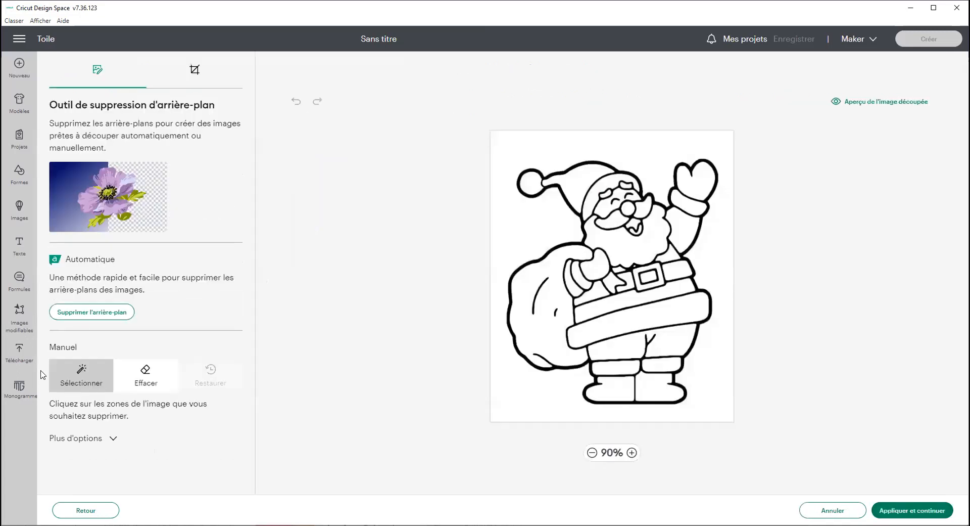
click(92, 317)
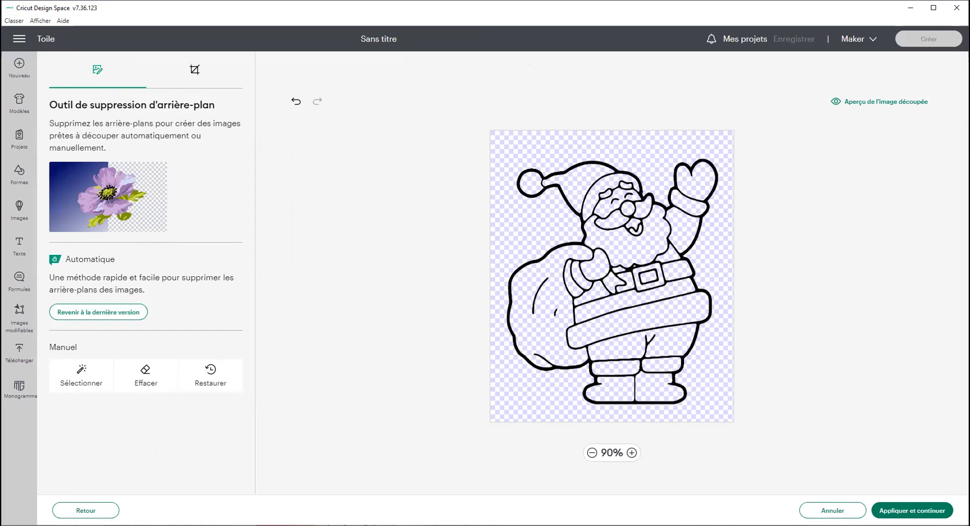
click(912, 510)
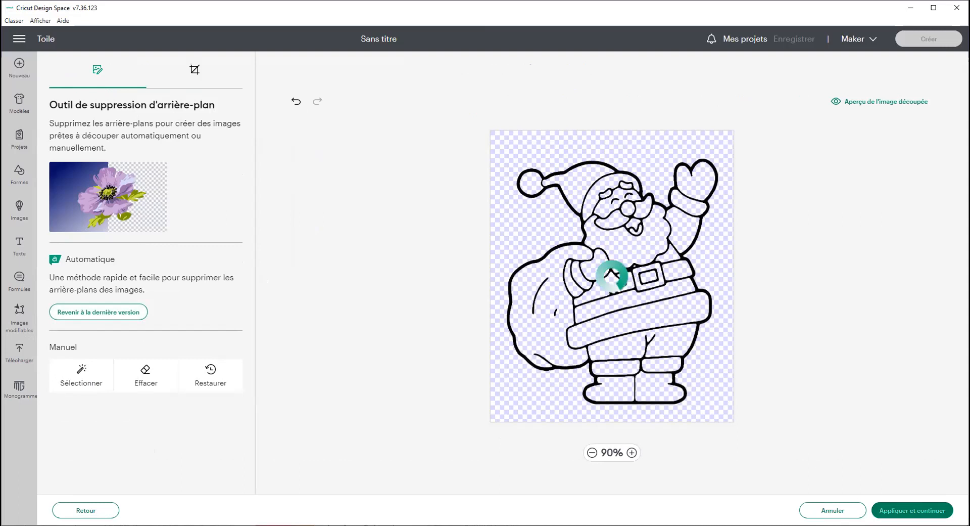
Upload the Santa as a Découper l'image cut image and place it near the middle of the canvas.
click(209, 237)
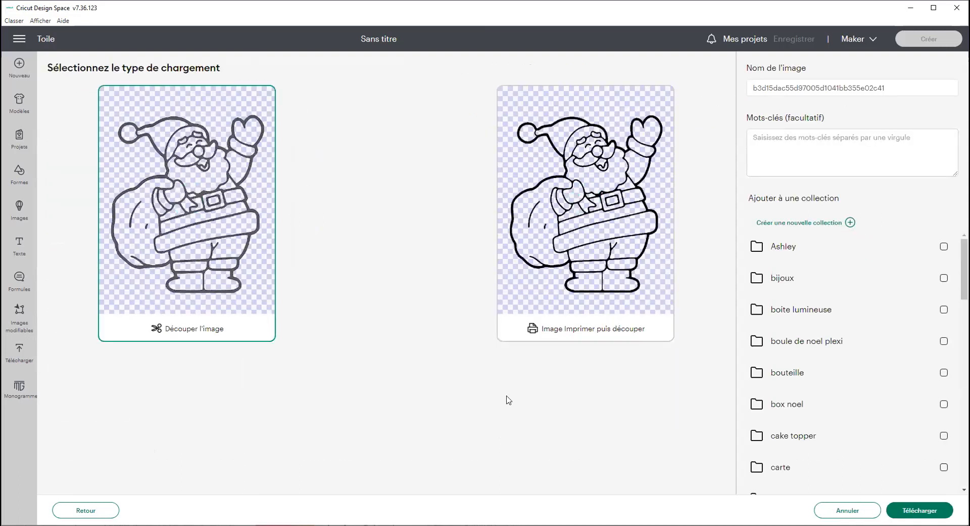
click(920, 510)
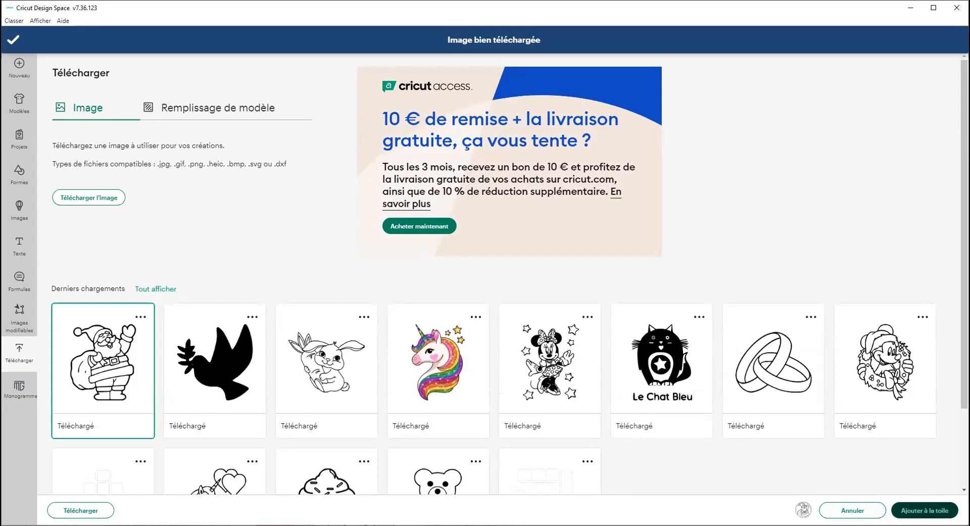
click(925, 510)
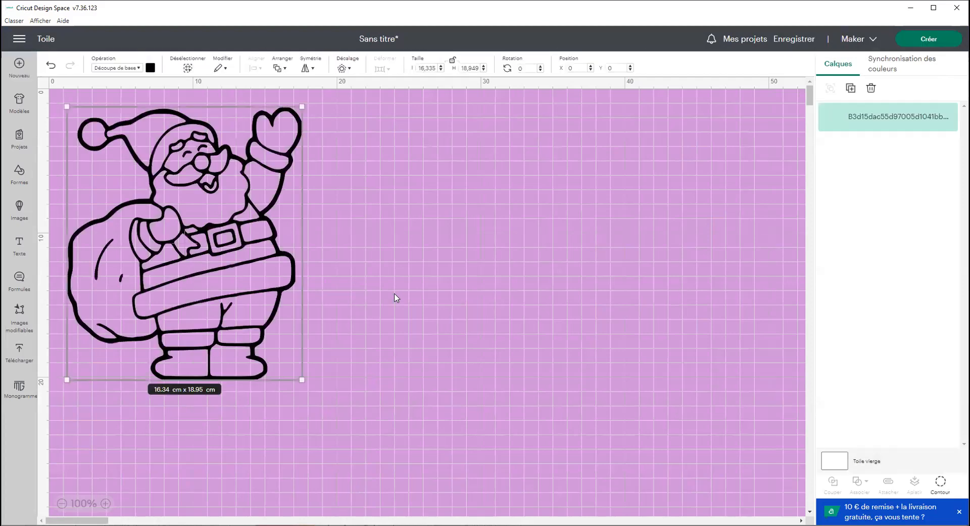
drag(245, 249, 453, 329)
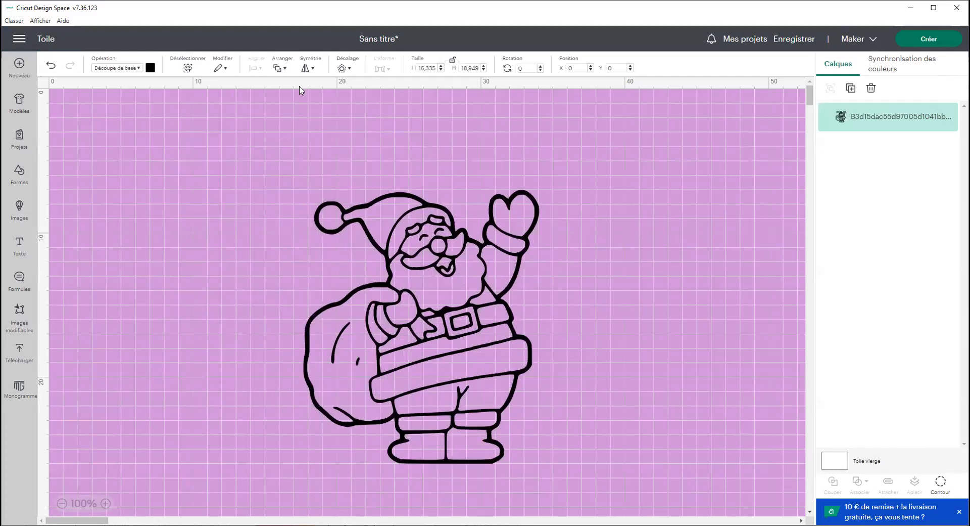
Create a 0,200 cm offset with rounded corners around the Santa image.
click(350, 69)
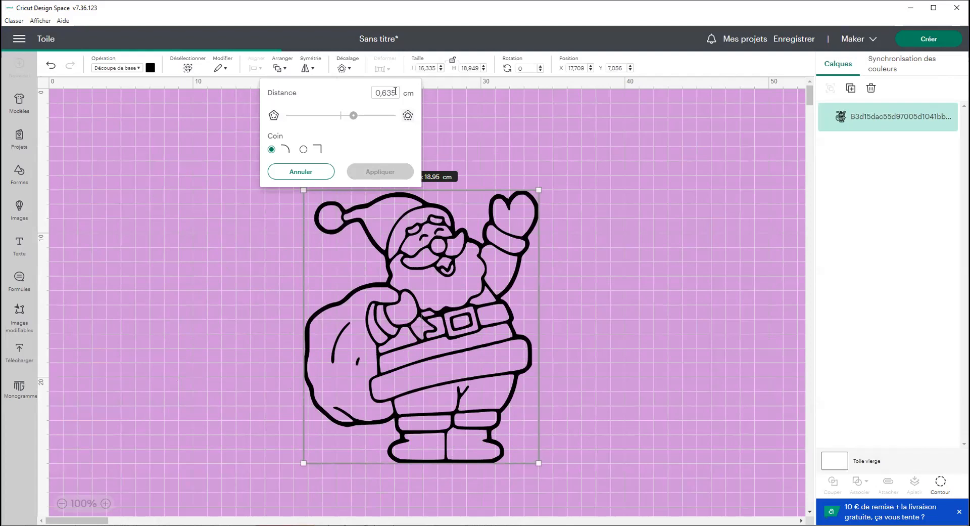
key(BackSpace)
key(BackSpace)
key(BackSpace)
text(200)
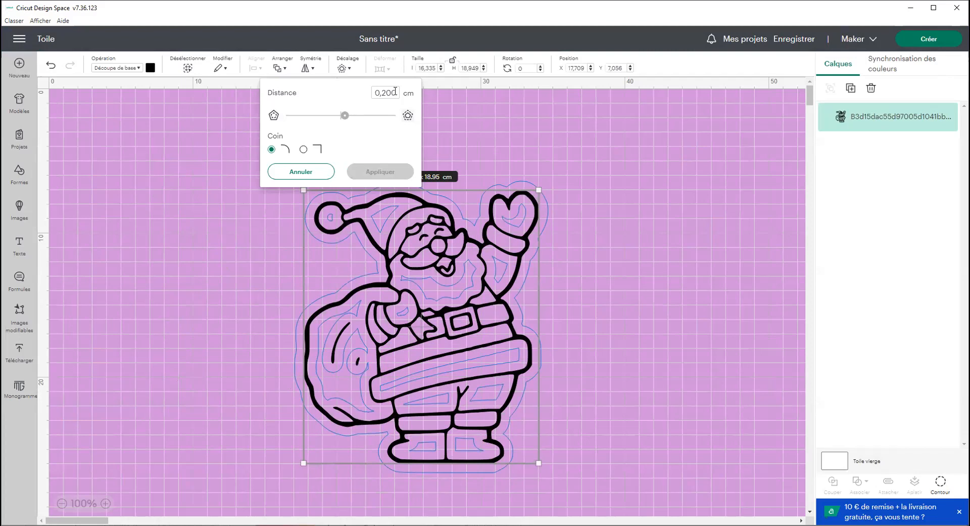
click(383, 172)
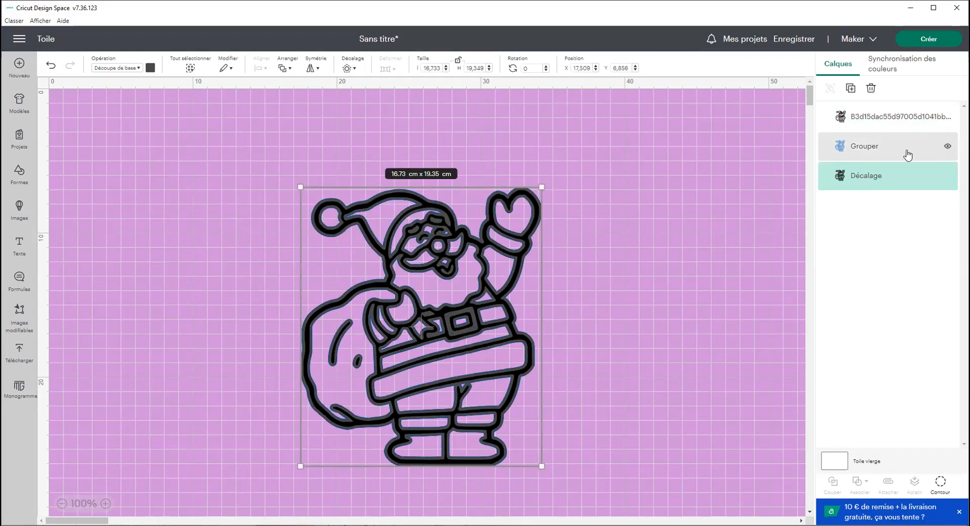
Delete the Grouper layer and rename the Décalage layer as 0.200.
click(905, 154)
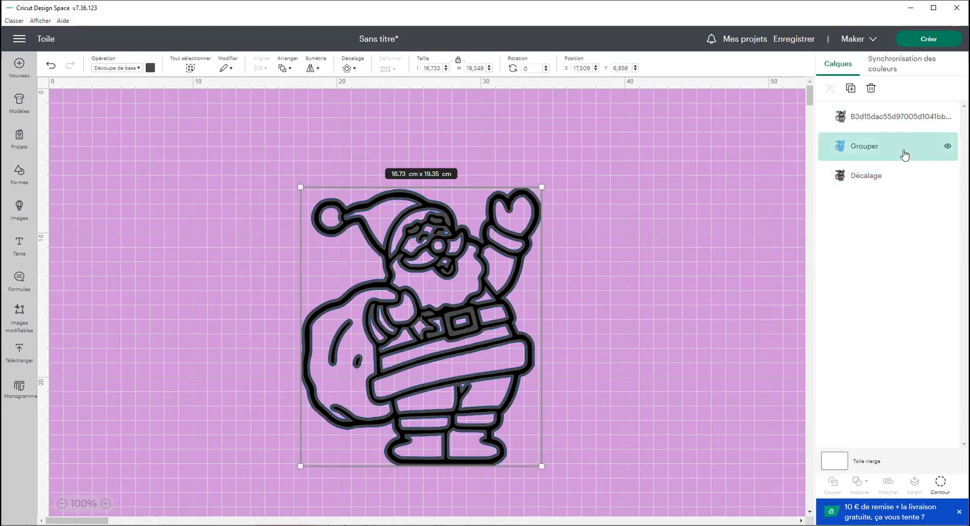
key(Delete)
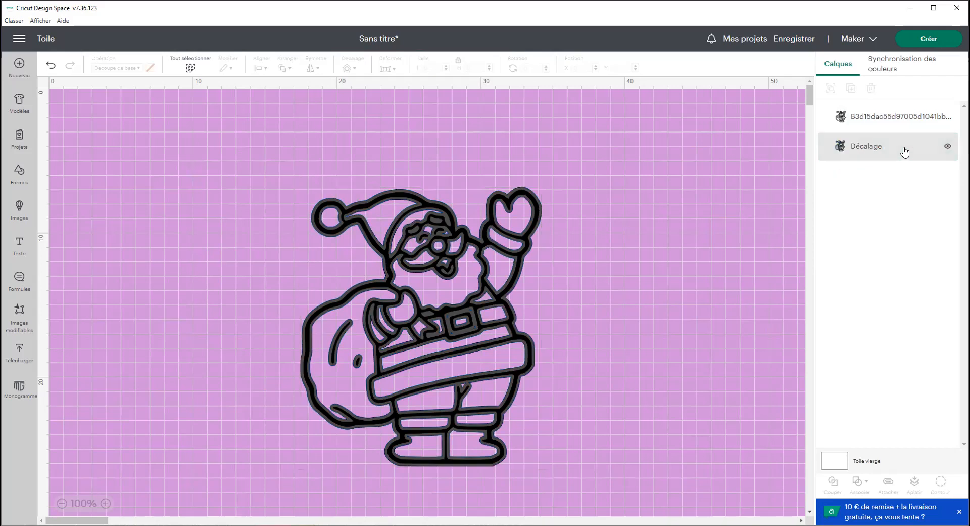
click(905, 147)
double_click(904, 147)
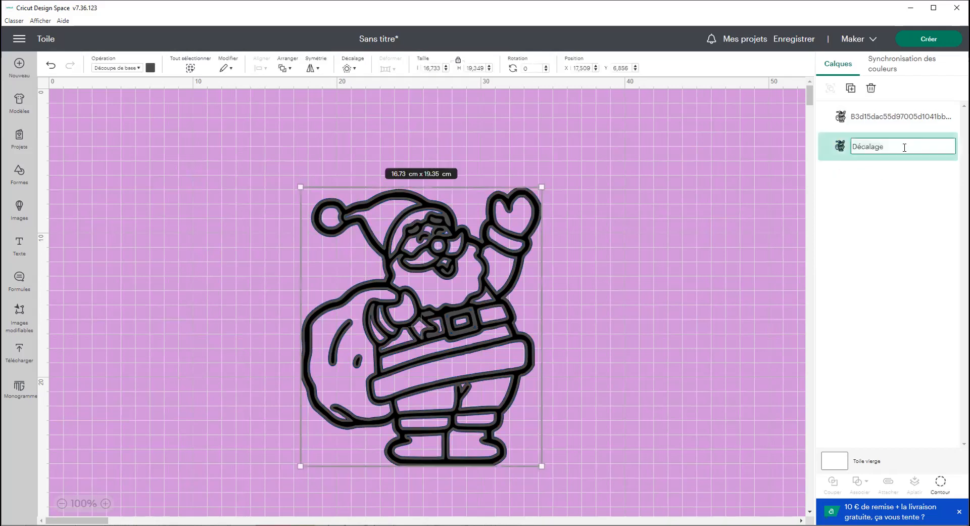
text(0.200)
key(Return)
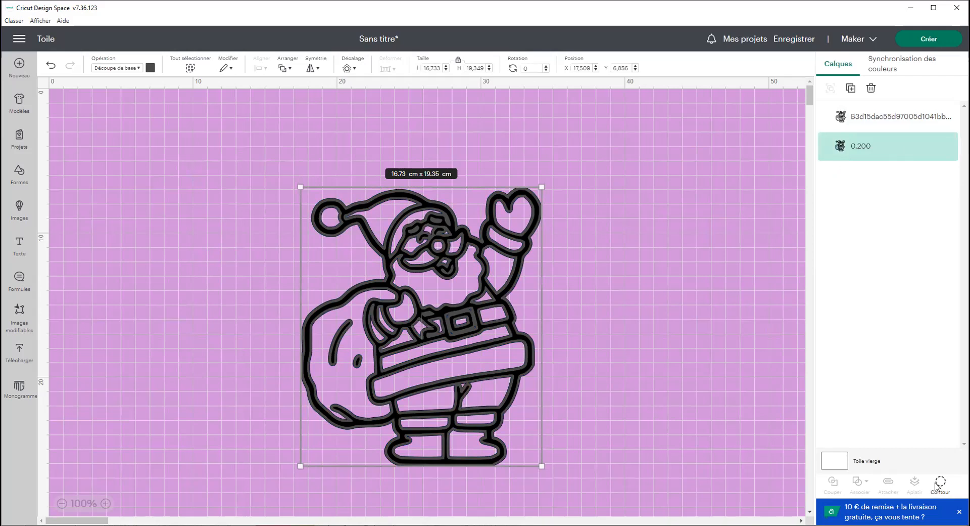
Hide all inner contours of the 0.200 offset layer so it forms a solid silhouette.
click(936, 484)
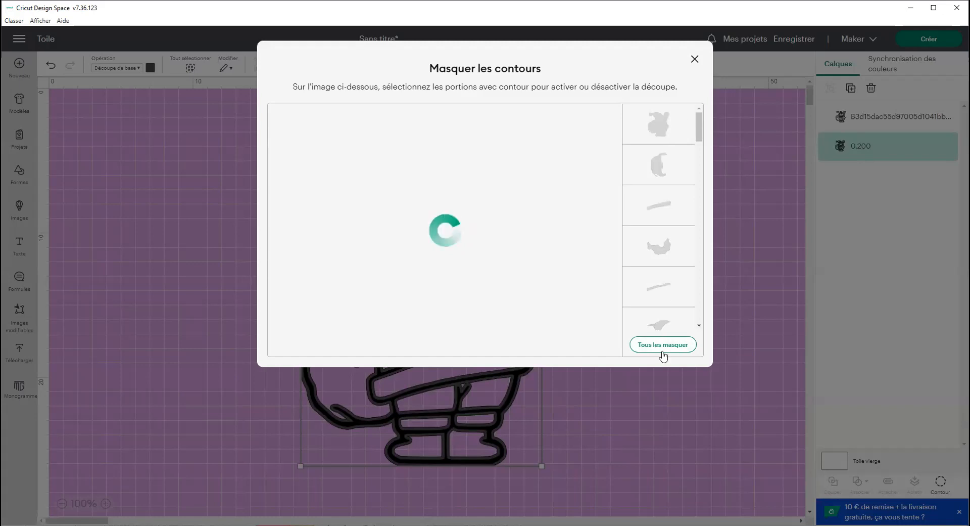
click(661, 345)
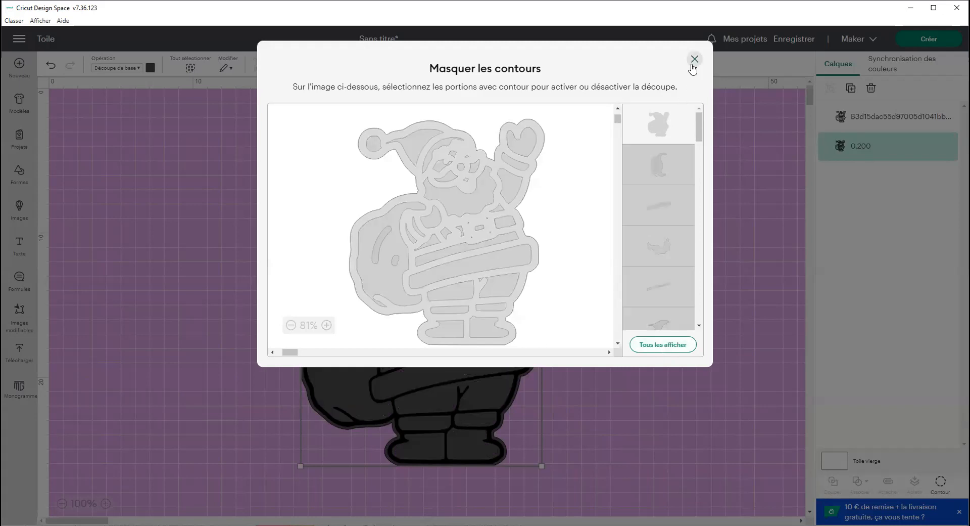
click(694, 59)
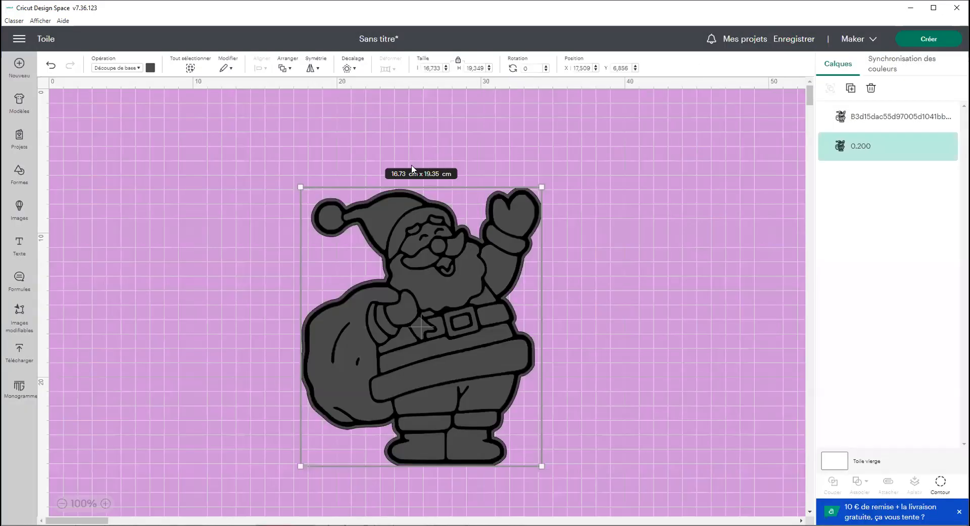
Change the material colour of the 0.200 layer to salmon pink.
drag(326, 170, 525, 355)
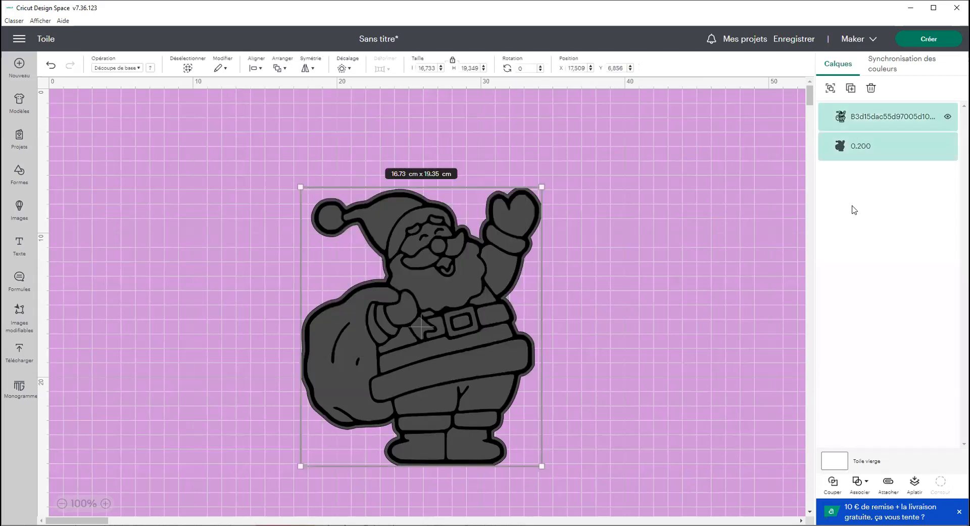
click(886, 150)
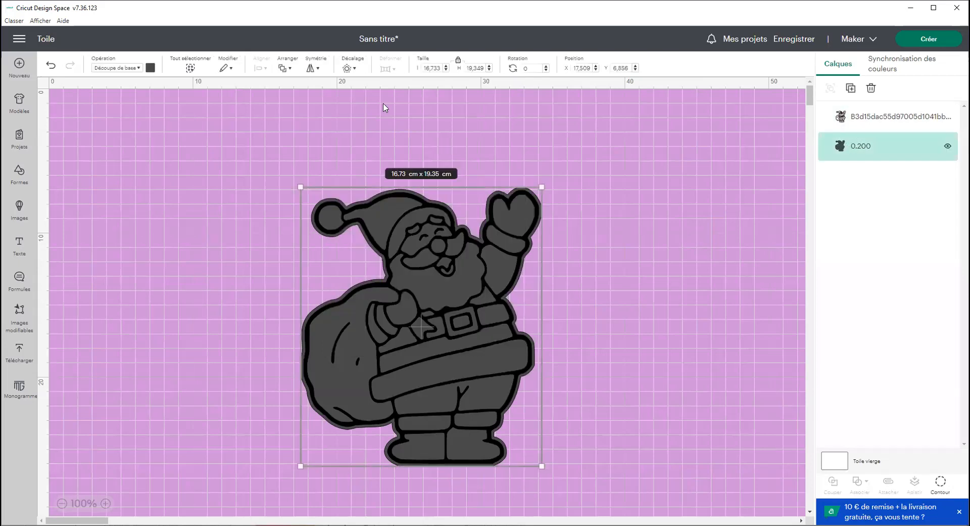
click(151, 68)
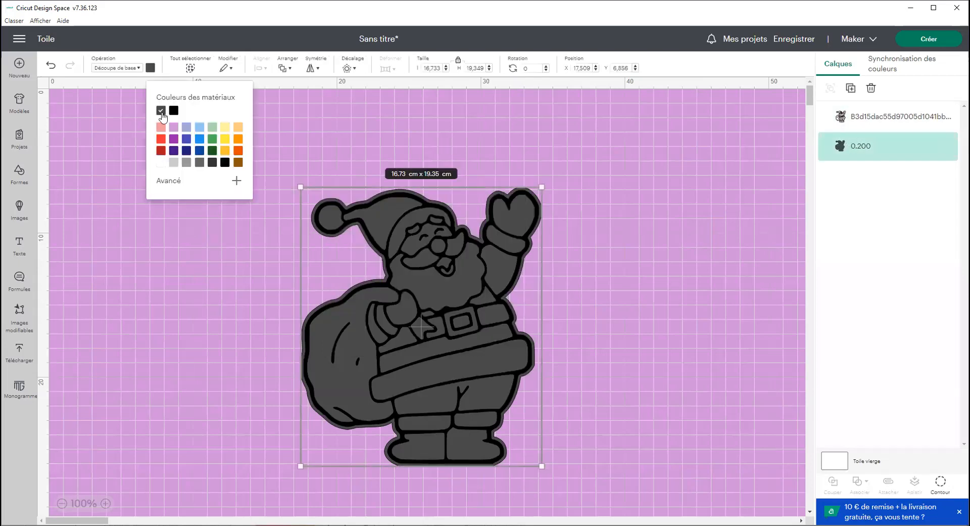
click(161, 126)
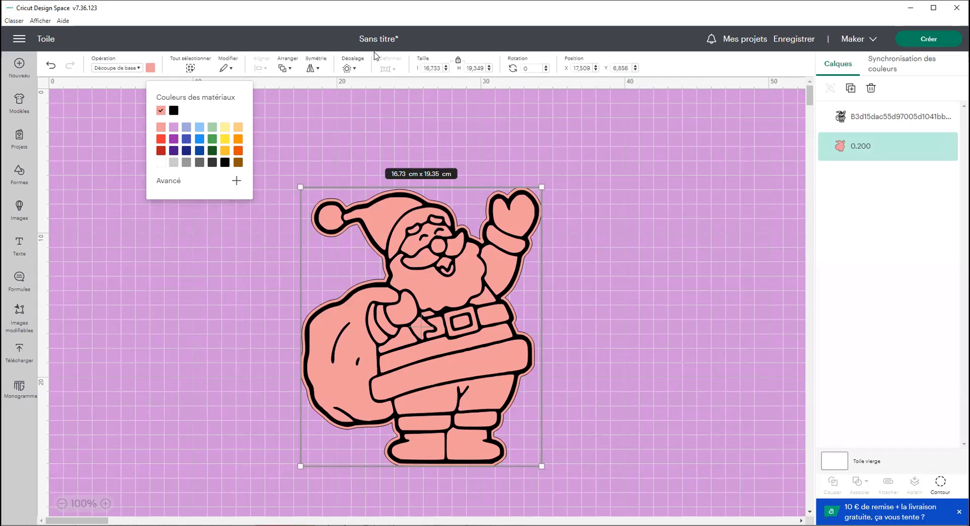
Create a 0,100 cm offset with rounded corners around the salmon pink silhouette.
click(355, 73)
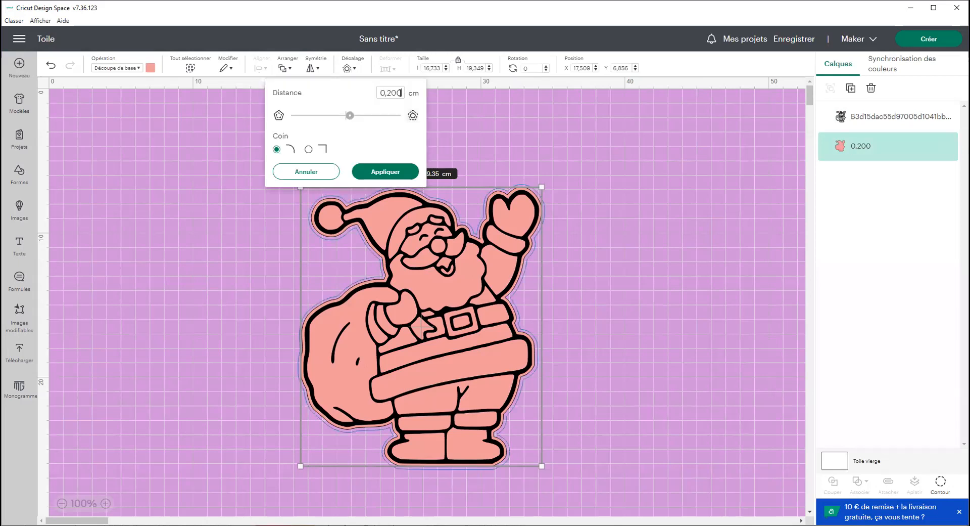
key(BackSpace)
key(BackSpace)
key(BackSpace)
text(100)
key(Return)
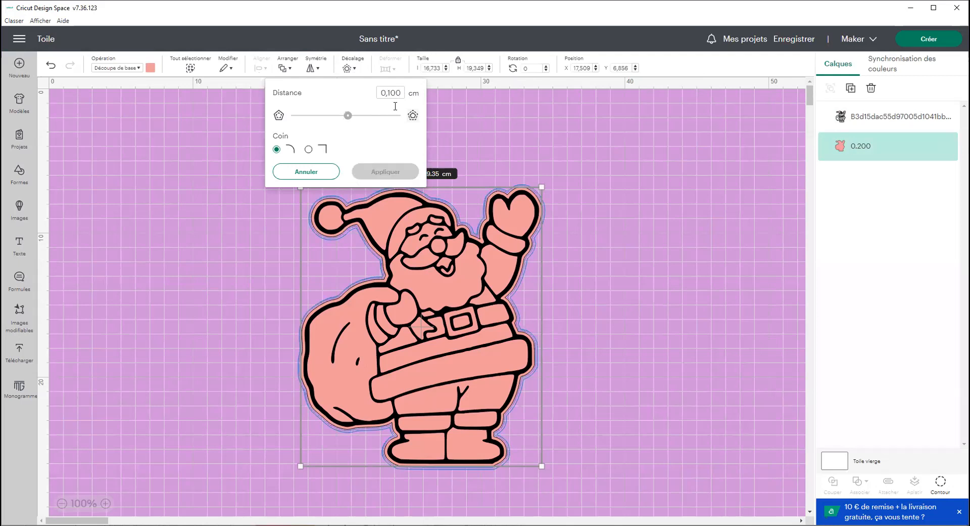
click(387, 172)
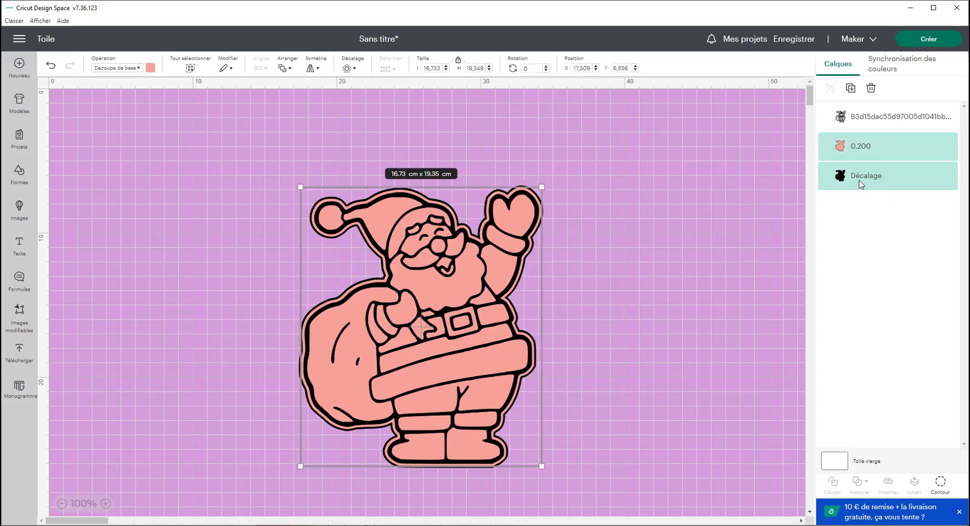
Rename the new Décalage layer as 0.100 and change its material colour to light orange.
double_click(863, 188)
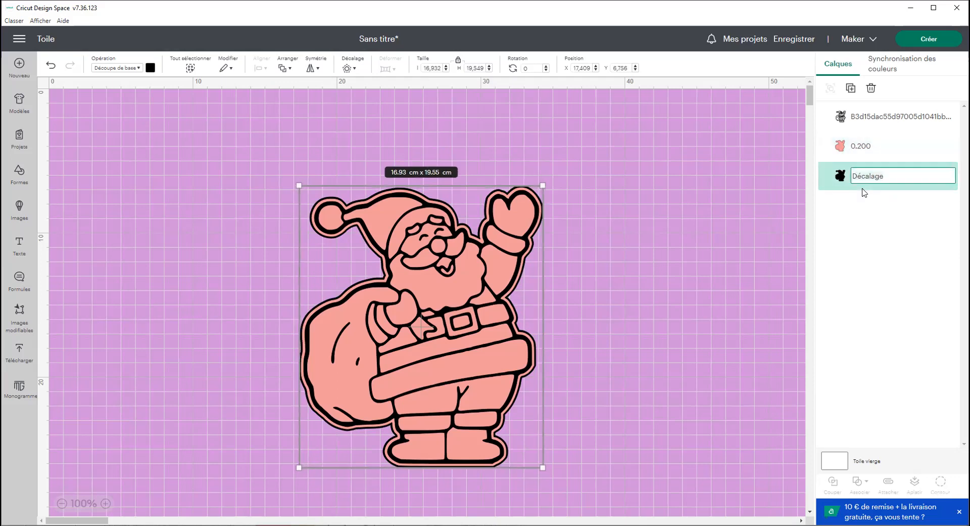
text(0.100)
key(Return)
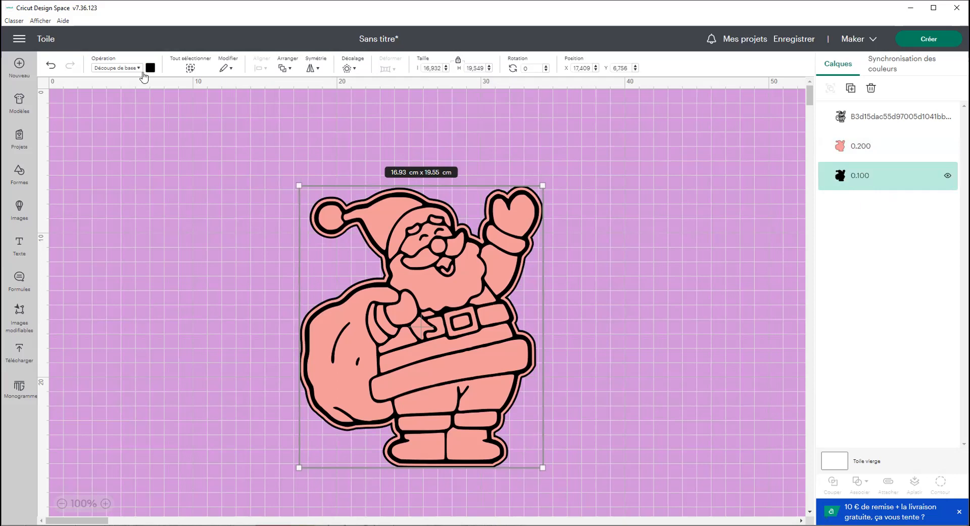
click(150, 67)
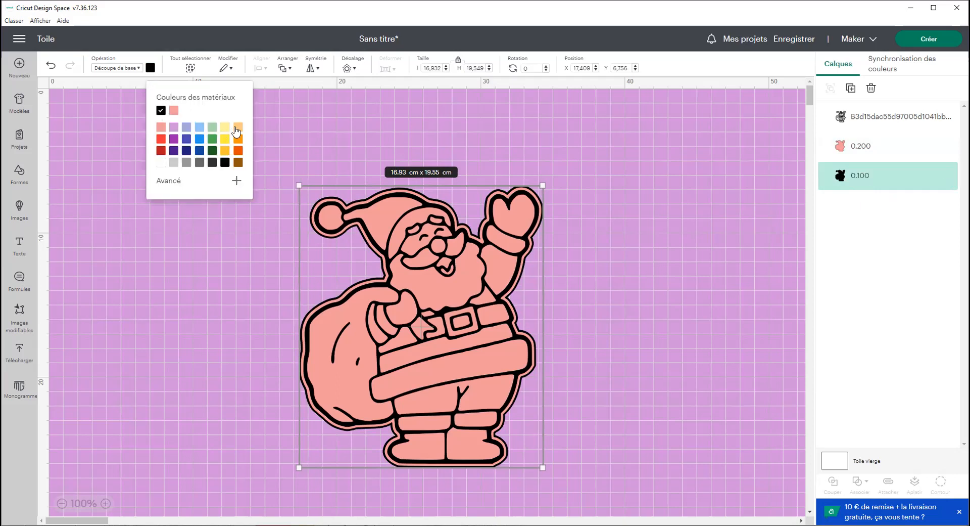
click(236, 128)
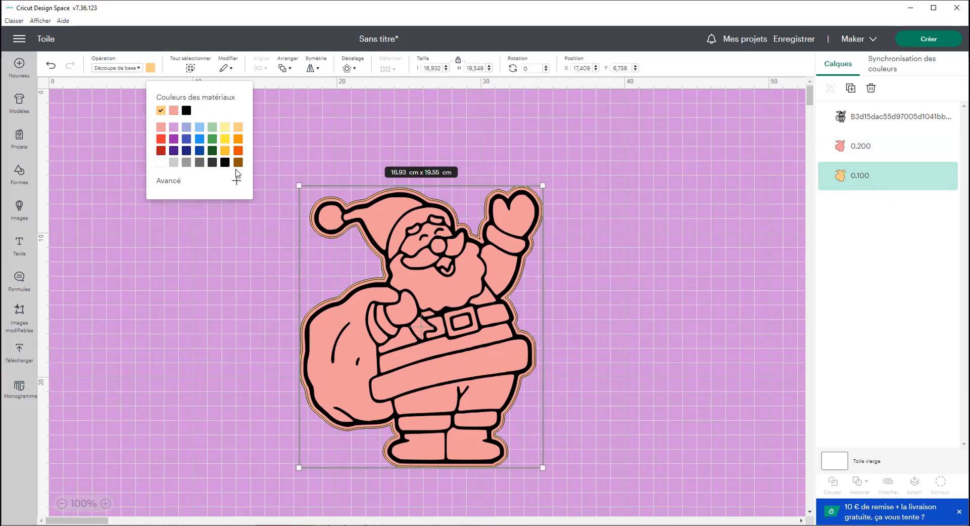
Resize all three Santa layers together to 3.5 cm wide and 5.5 cm high with unlocked proportions, and shift them slightly sideways.
click(308, 158)
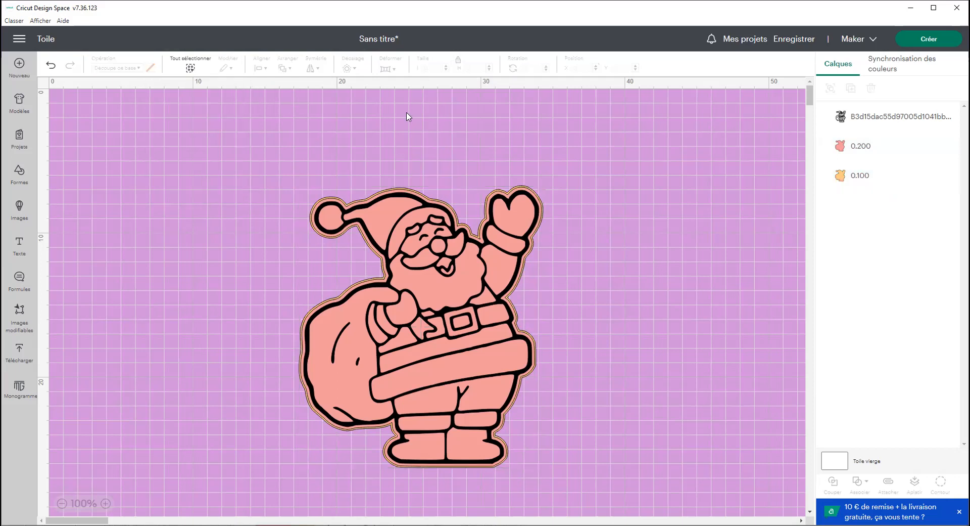
drag(262, 140, 524, 510)
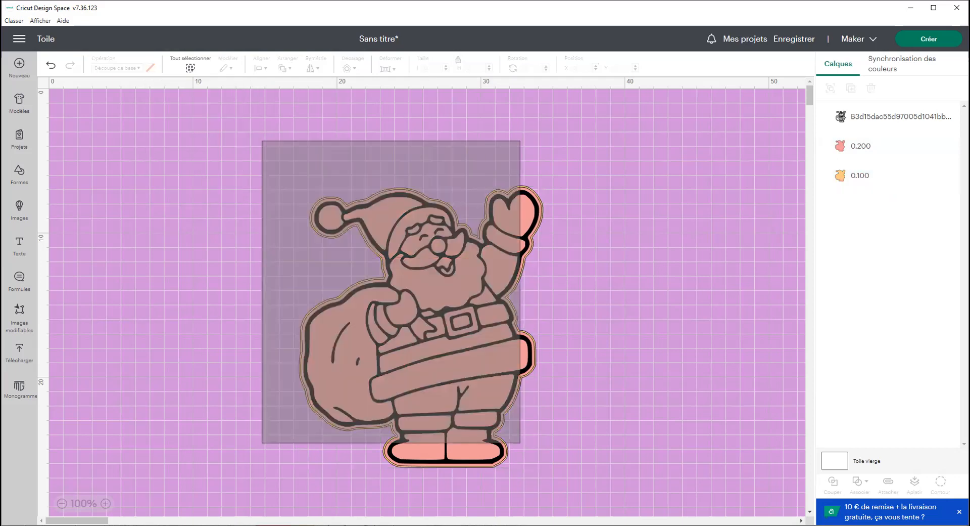
drag(520, 444, 451, 51)
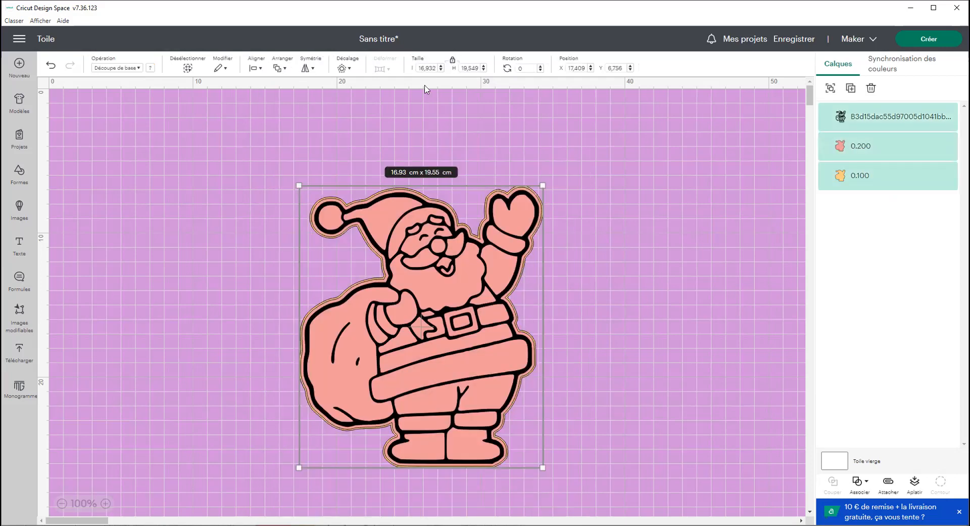
click(453, 60)
drag(436, 69, 373, 96)
text(3.5)
key(Return)
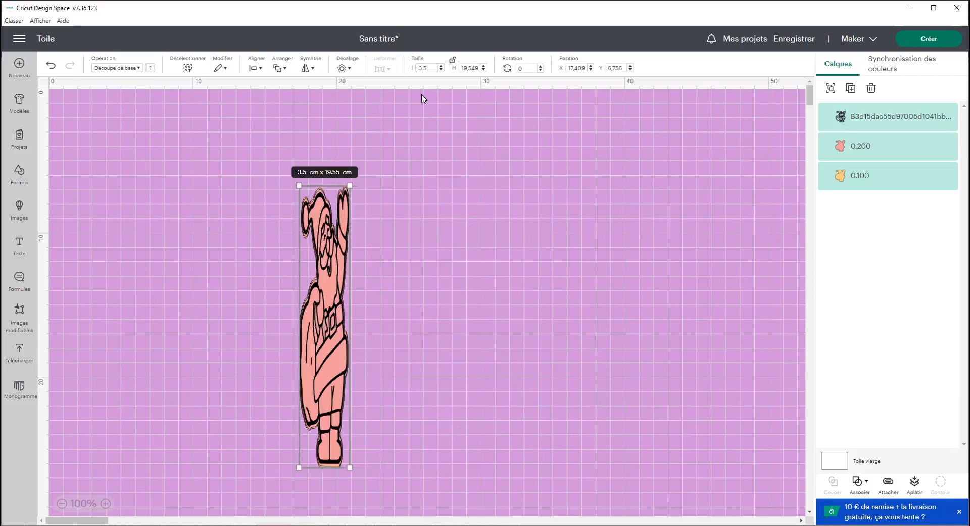
double_click(464, 67)
text(5.5)
key(Return)
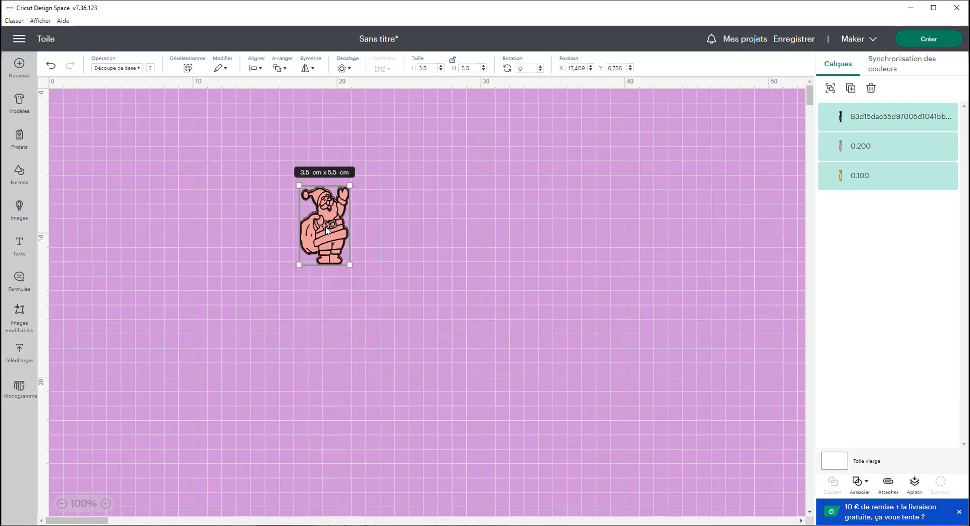
drag(314, 243, 345, 242)
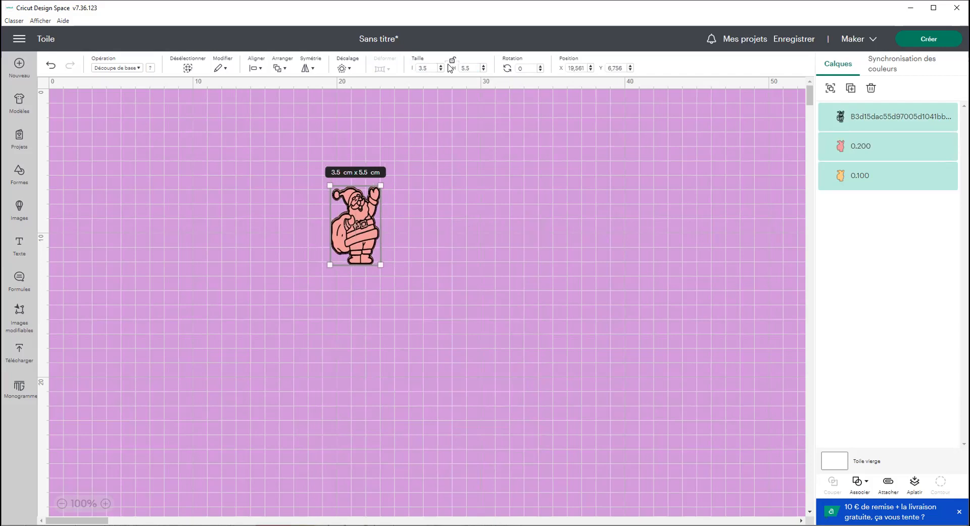
Insert a square shape and resize it with unlocked proportions to 10 cm wide and 5 cm high.
click(28, 181)
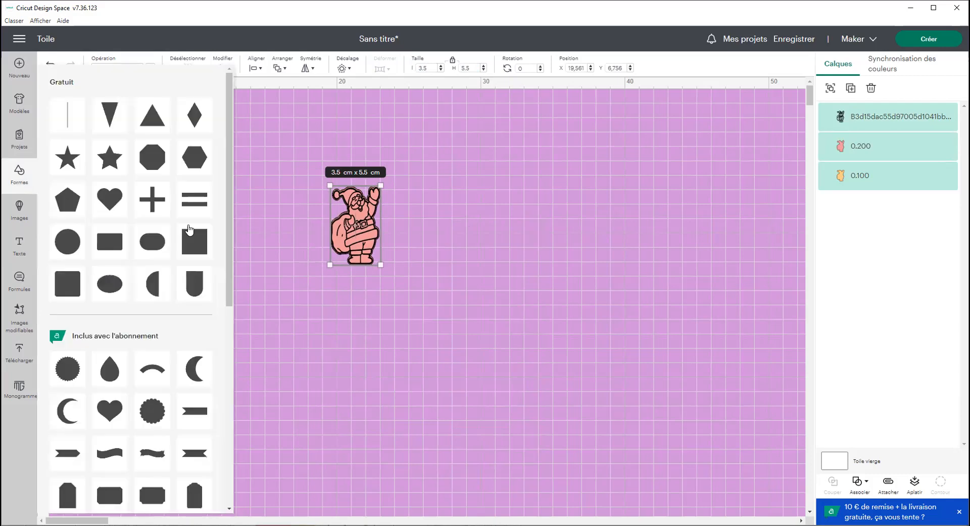
click(199, 250)
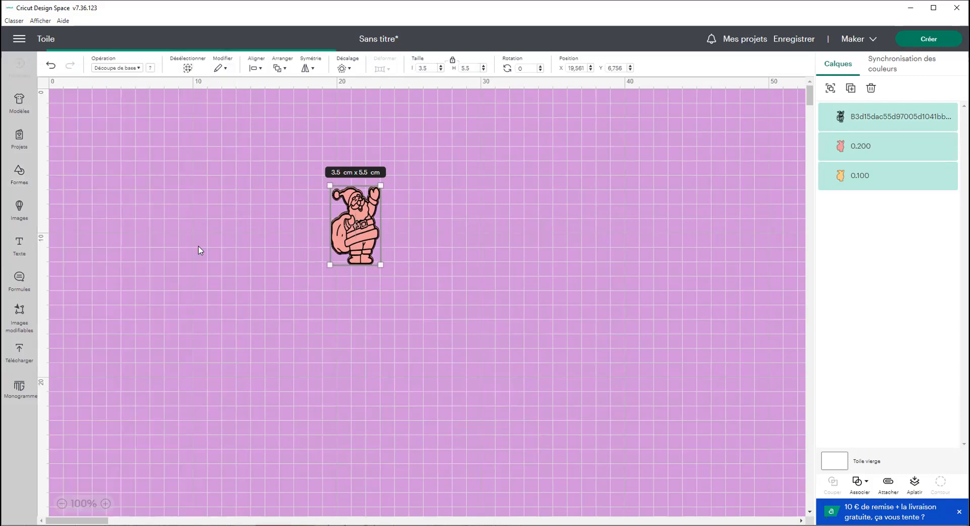
click(457, 62)
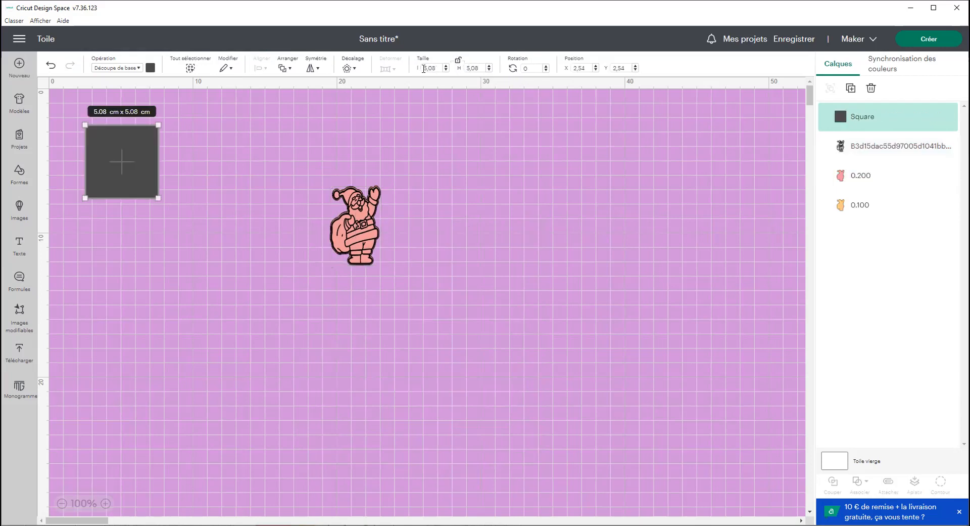
drag(437, 68, 408, 76)
text(10)
key(Tab)
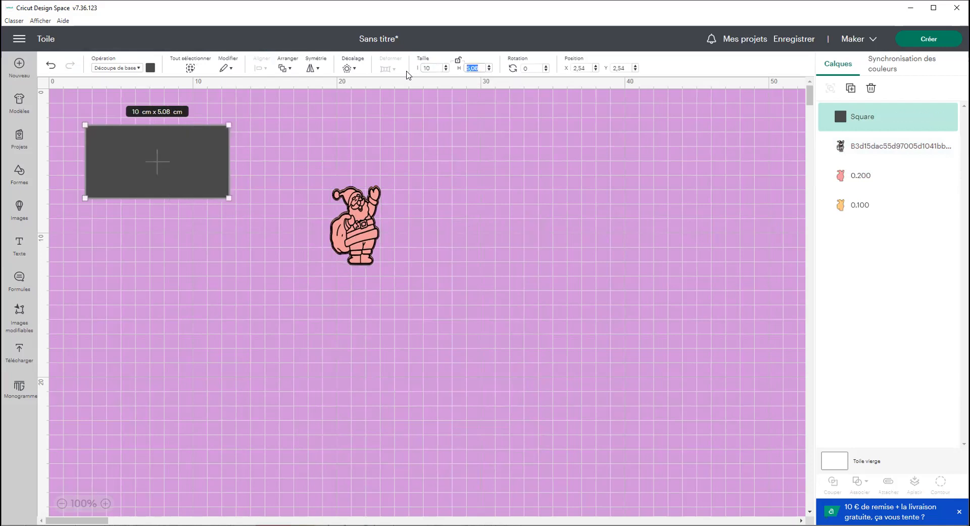
text(5)
Position the dark rectangle at the canvas origin, X 0 and Y 0.
click(588, 67)
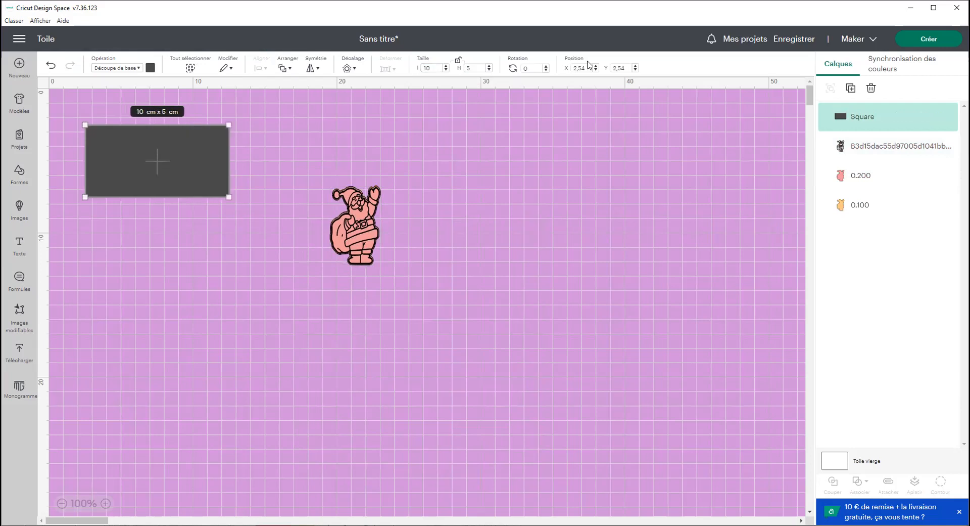
click(573, 68)
text(0)
key(Tab)
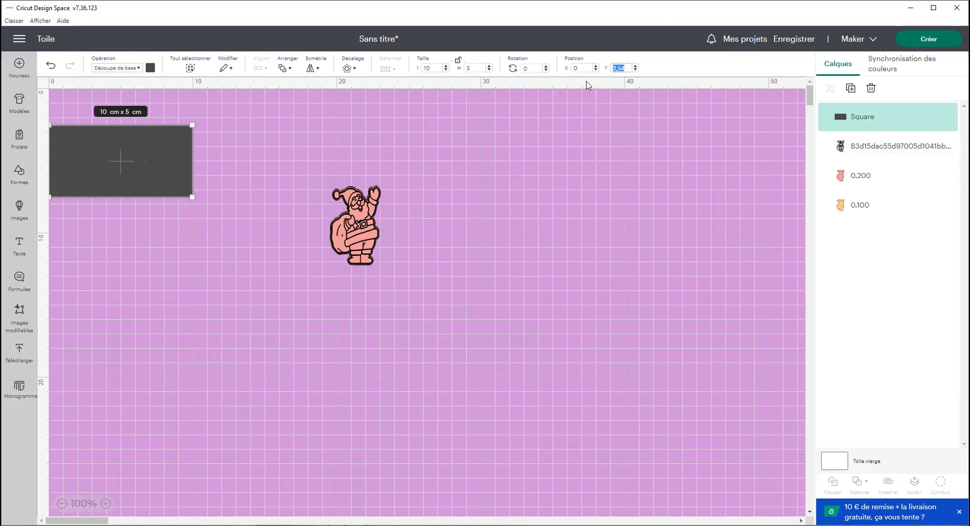
text(0)
key(Return)
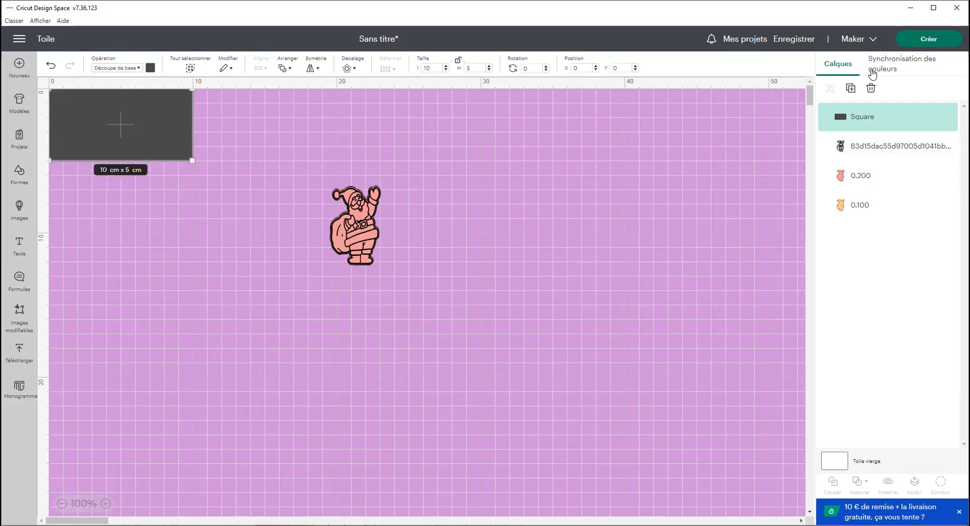
Place a duplicate of the rectangle directly below the original at X 0 and Y 5, and hide this copy.
click(850, 89)
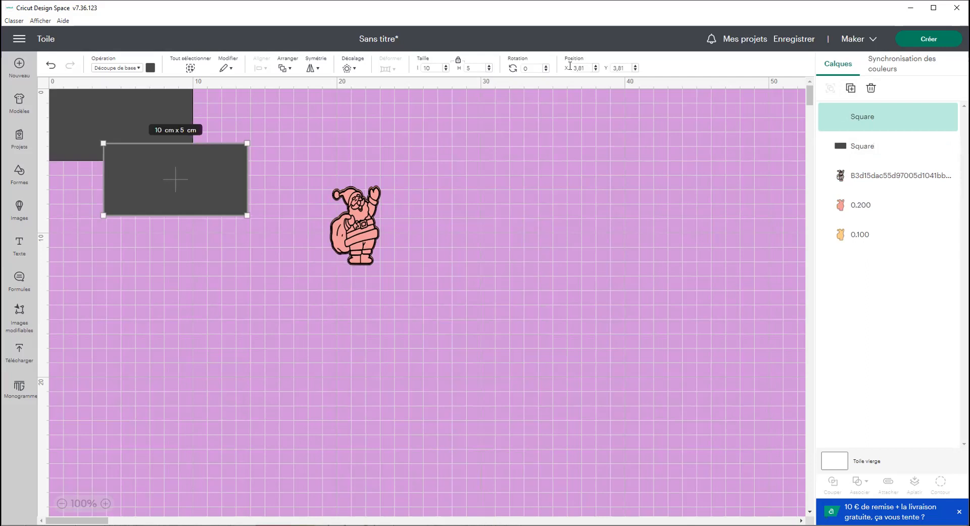
text(5)
key(Tab)
text(5)
key(Return)
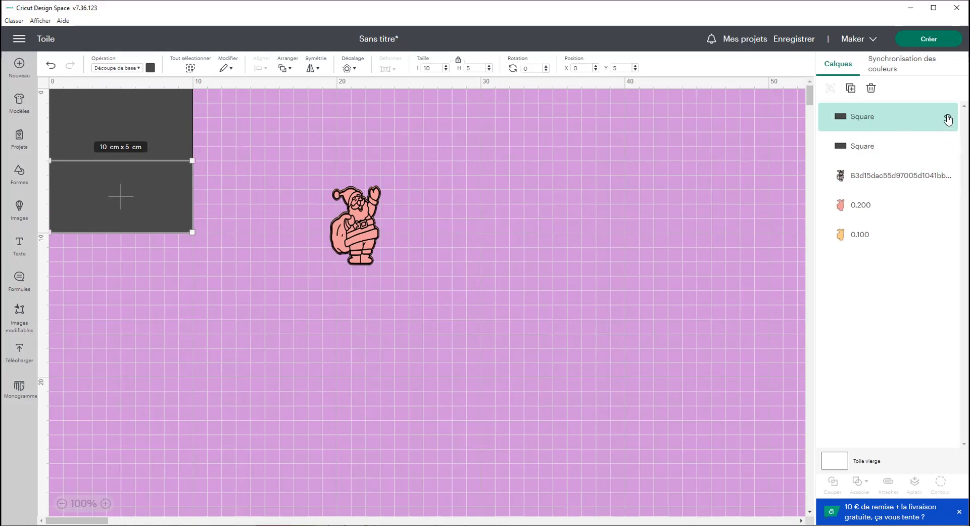
click(948, 118)
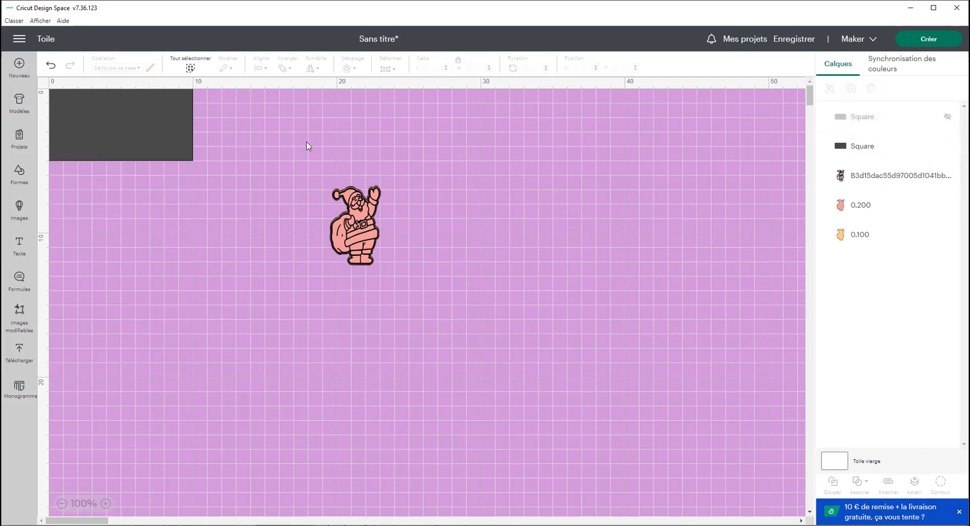
Move the three Santa layers together to position X 3.25 and Y 2.25, overlapping the rectangle.
drag(395, 274, 395, 275)
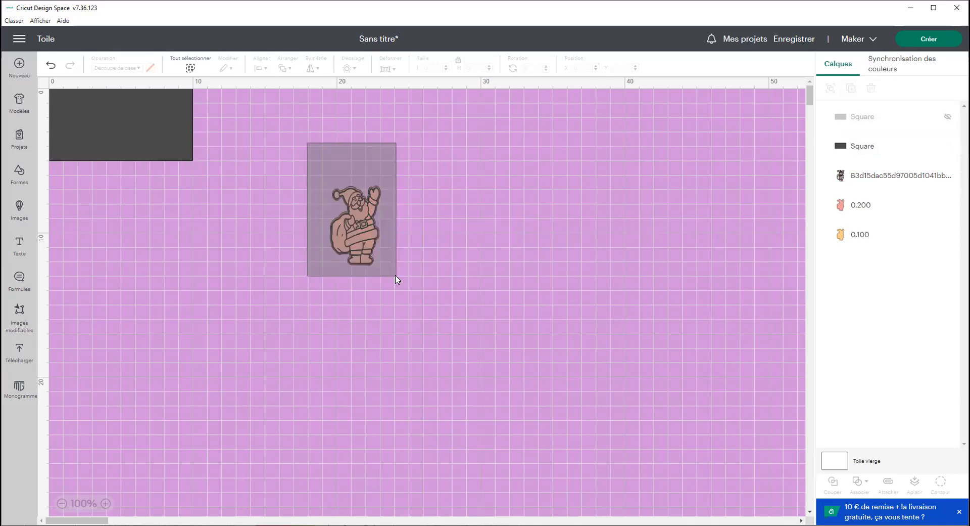
drag(395, 279, 397, 278)
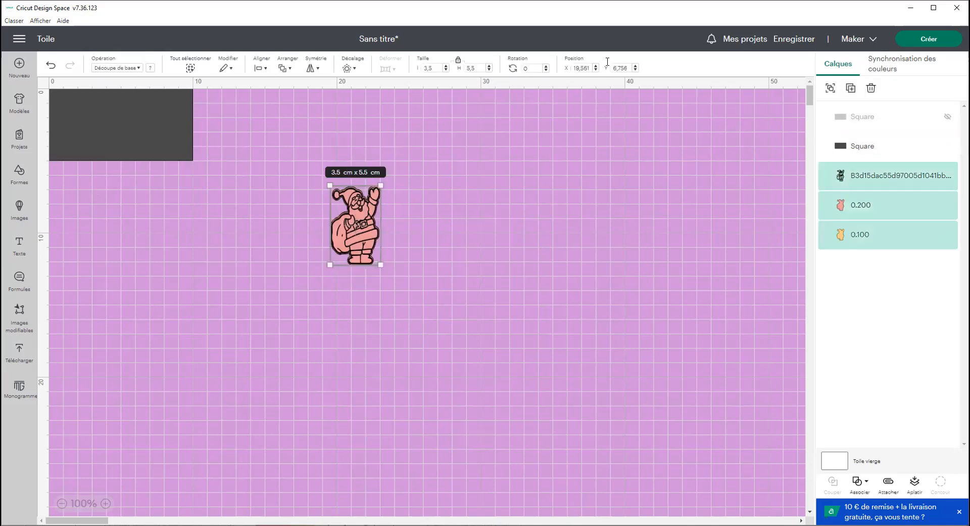
click(587, 67)
text(3.25)
key(Return)
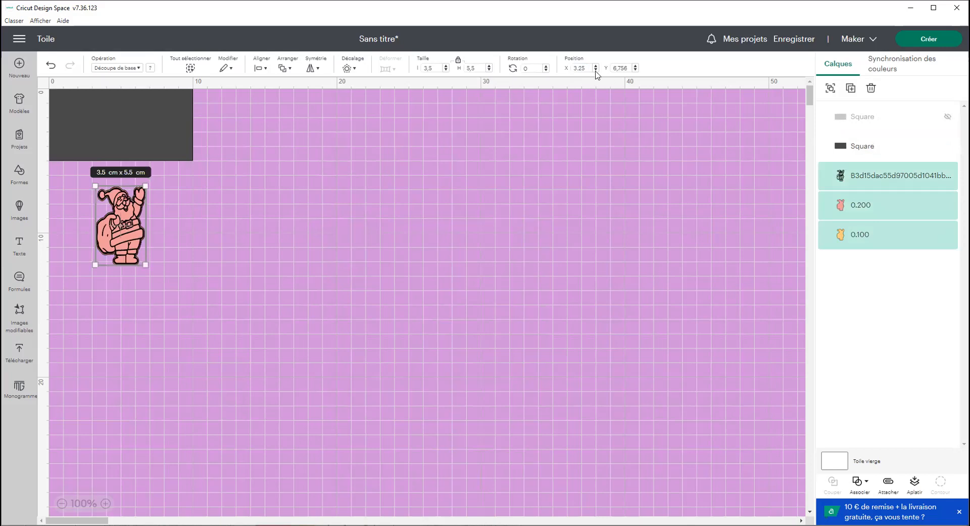
click(626, 66)
text(2.25)
key(Return)
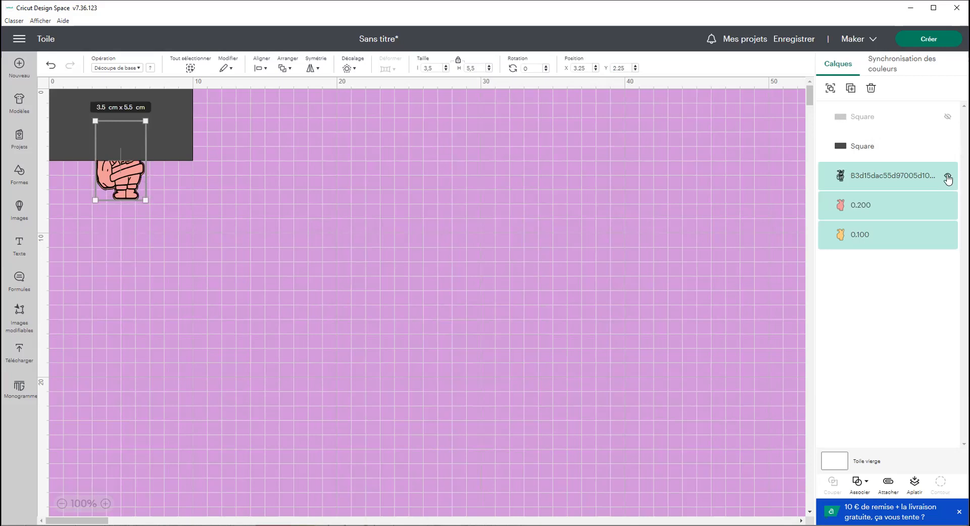
Hide the Santa drawing and the 0.200 layer, and slice the visible rectangle with the 0.100 silhouette using Couper.
click(947, 176)
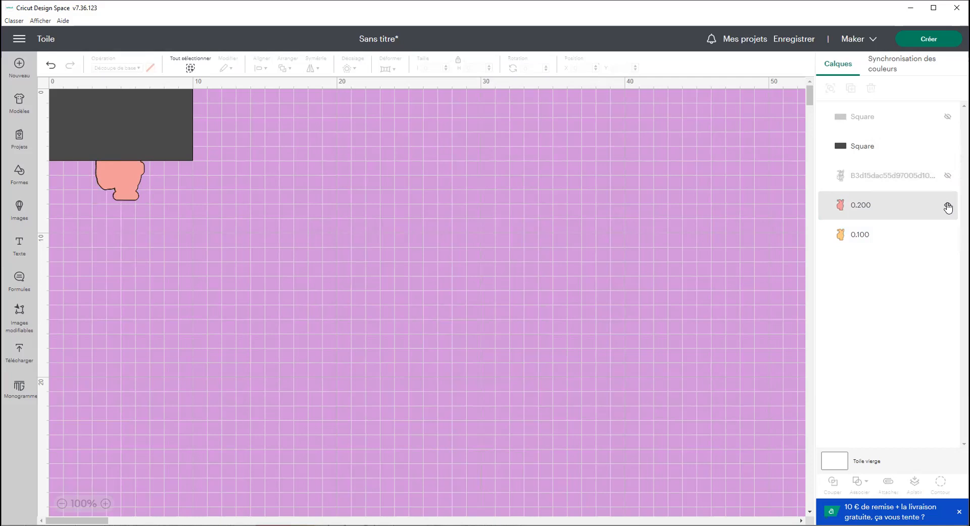
click(948, 206)
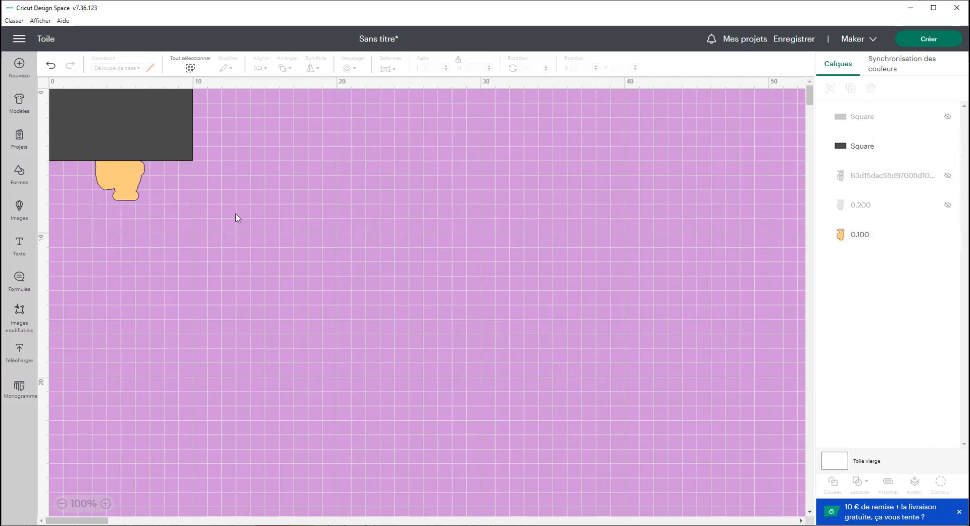
drag(168, 197, 36, 78)
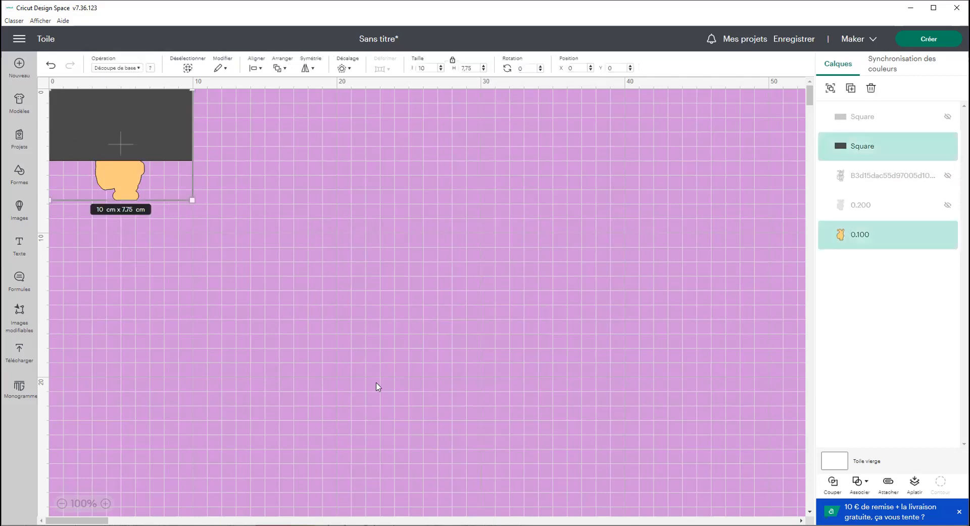
click(832, 484)
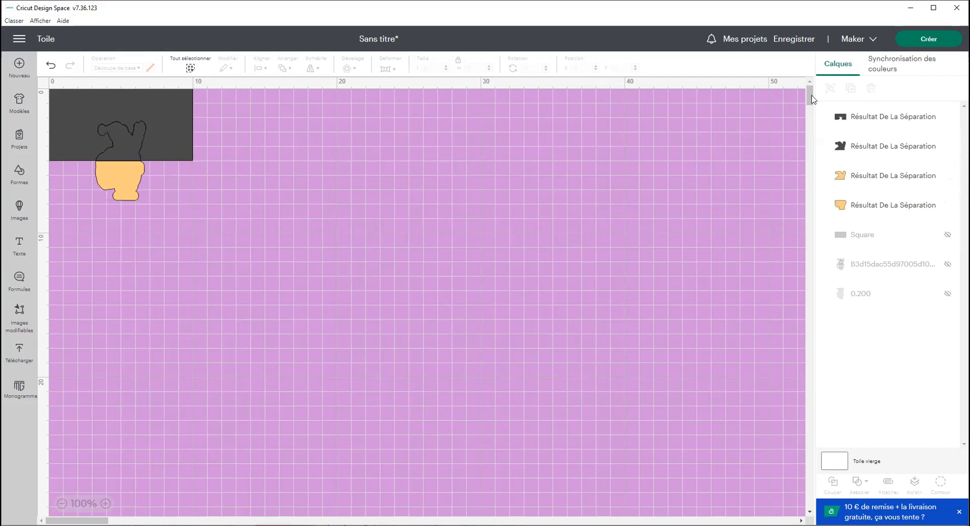
Delete the dark Santa-shaped piece and both light orange slice pieces, keeping only the rectangle with the cutout.
click(868, 120)
click(868, 147)
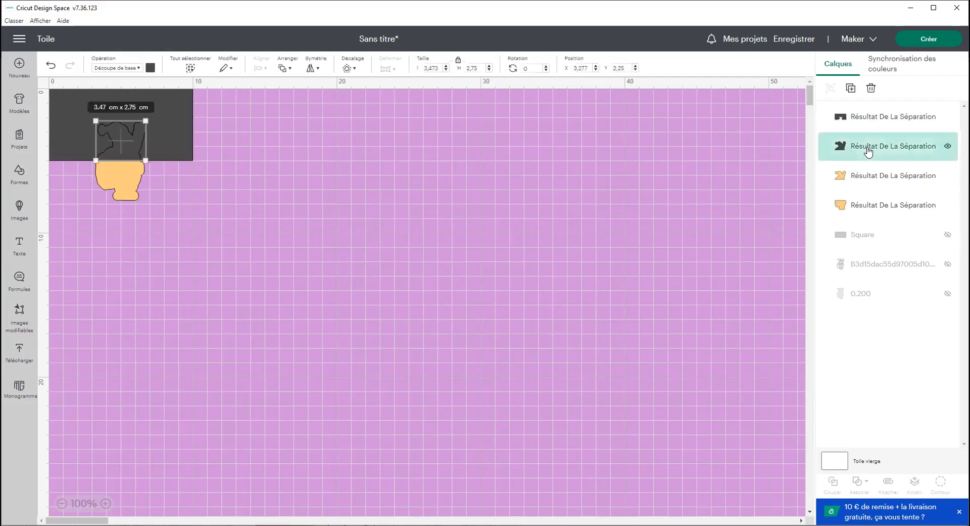
key(Delete)
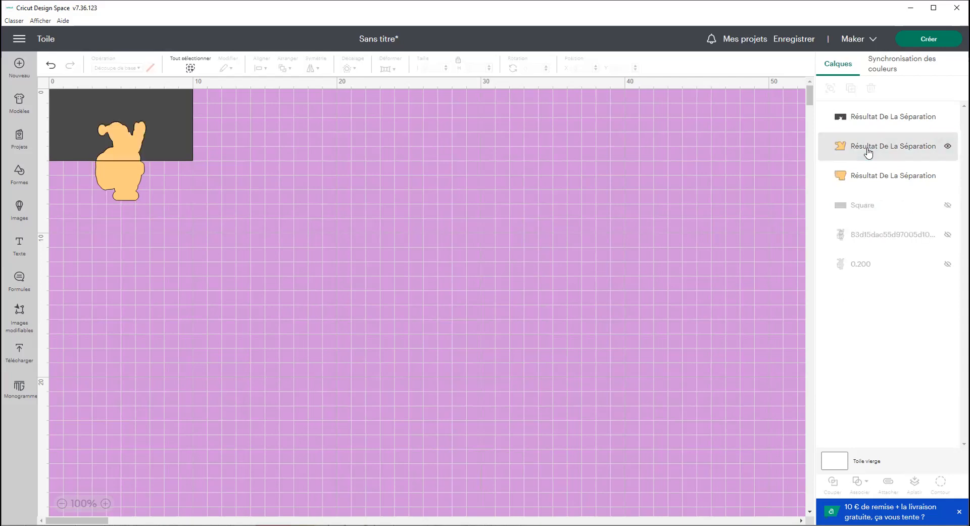
click(868, 152)
key(Delete)
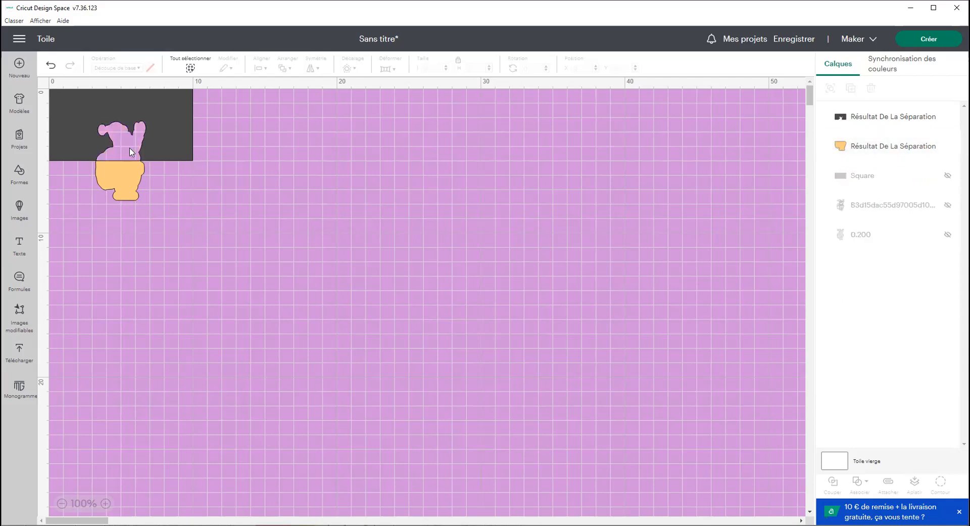
click(138, 174)
key(Delete)
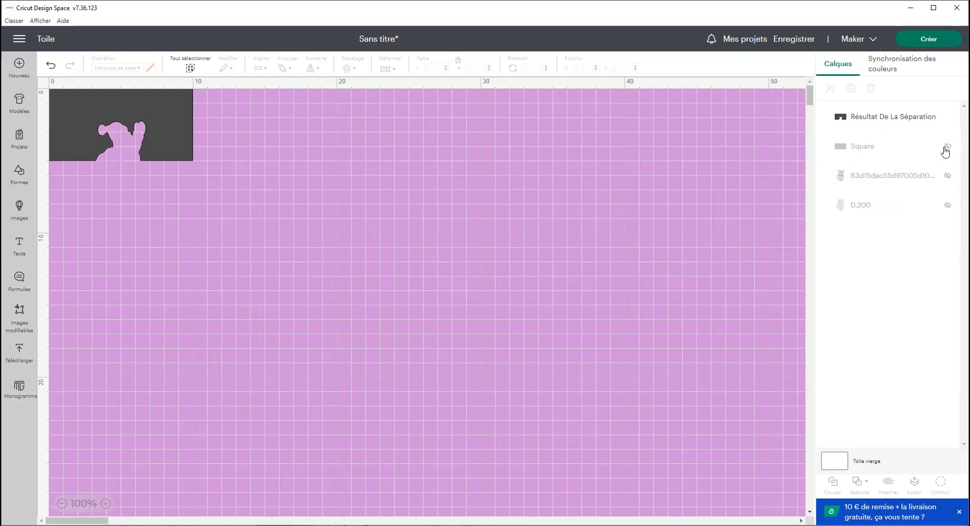
Show the hidden lower rectangle and weld it to the cutout rectangle with Souder.
click(948, 146)
drag(237, 239, 5, 75)
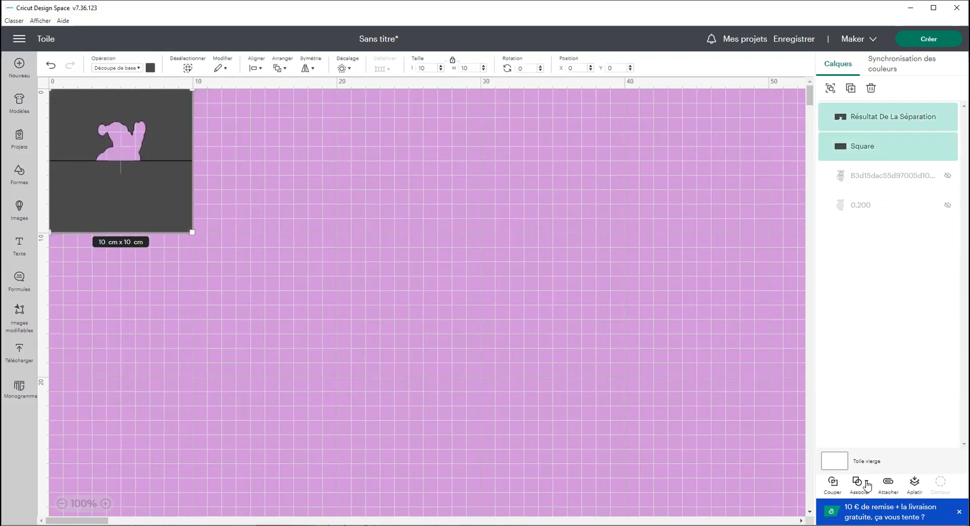
click(867, 484)
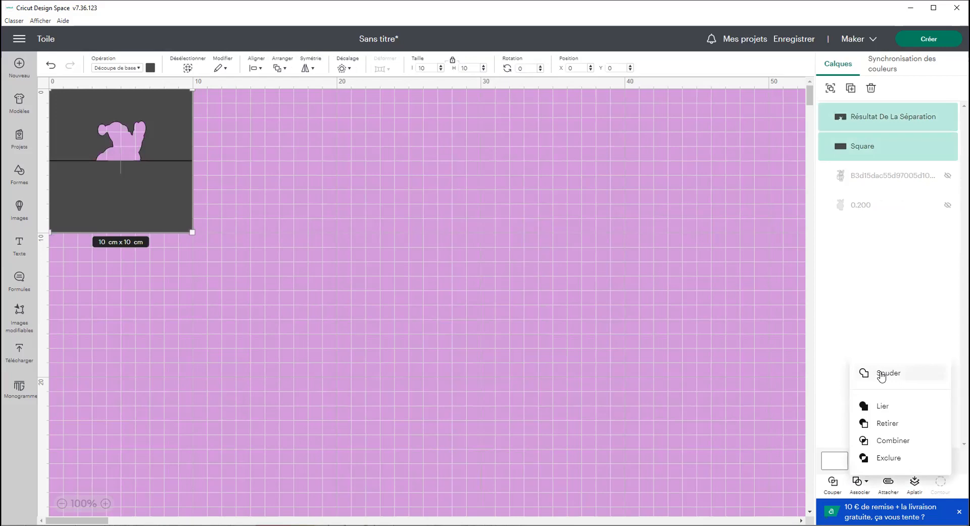
click(881, 375)
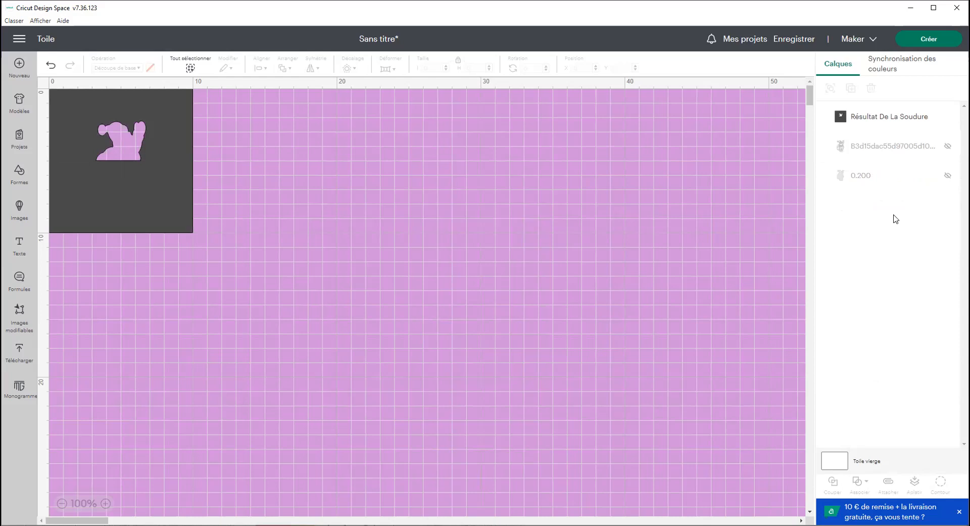
Show the 0.200 silhouette layer and weld it to the 10 cm square with Souder.
click(876, 183)
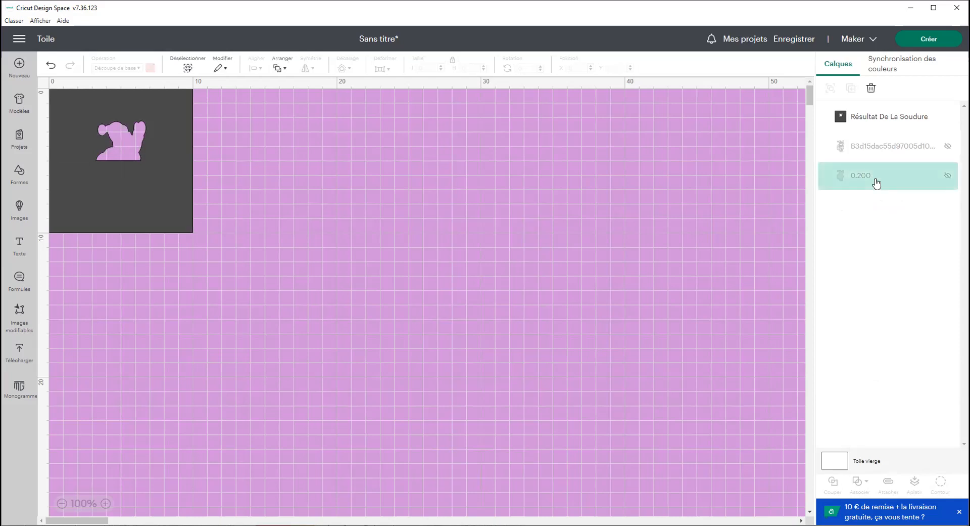
click(948, 176)
drag(223, 242, 28, 65)
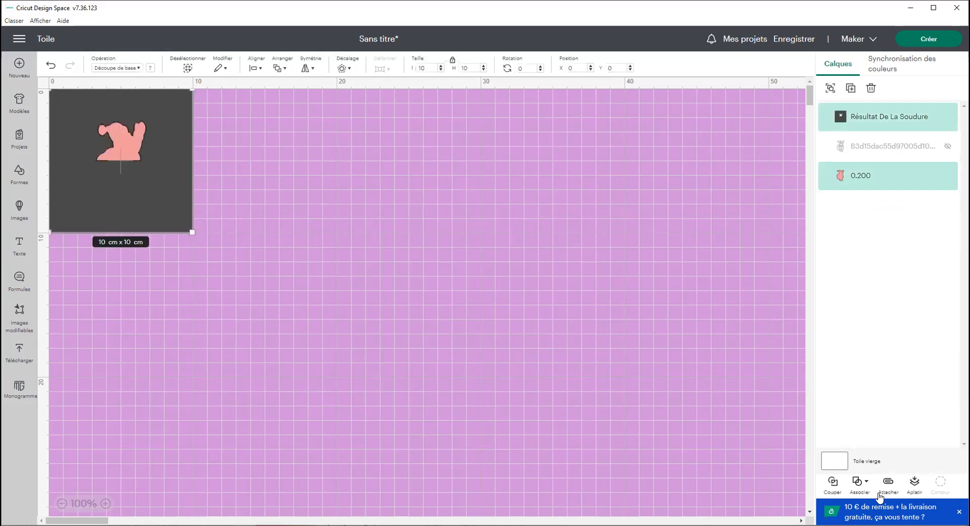
click(866, 484)
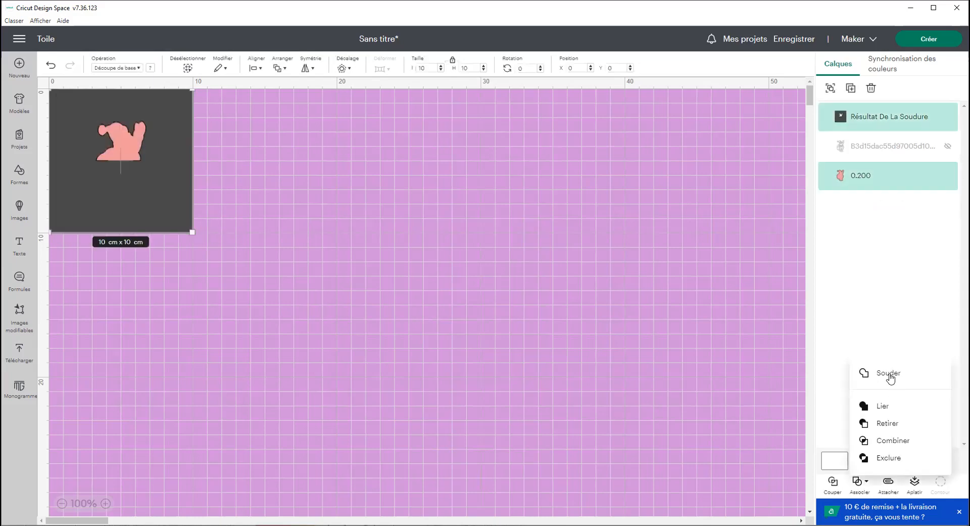
click(888, 373)
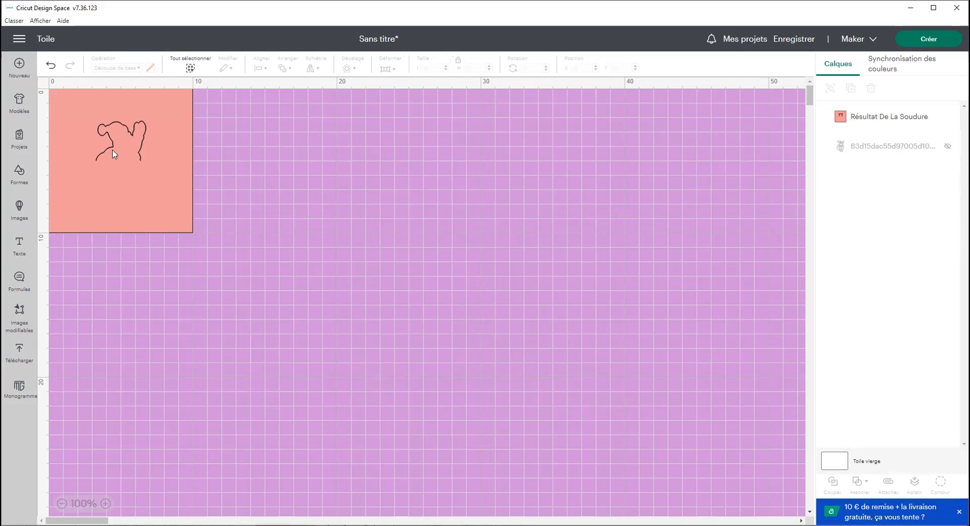
Insert a score line on the card and set its height to 4 cm.
click(21, 180)
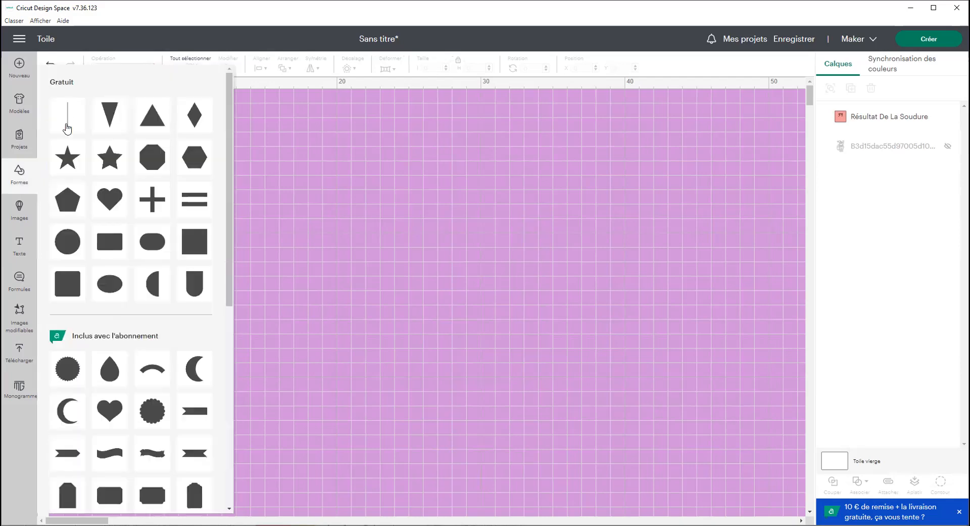
click(67, 127)
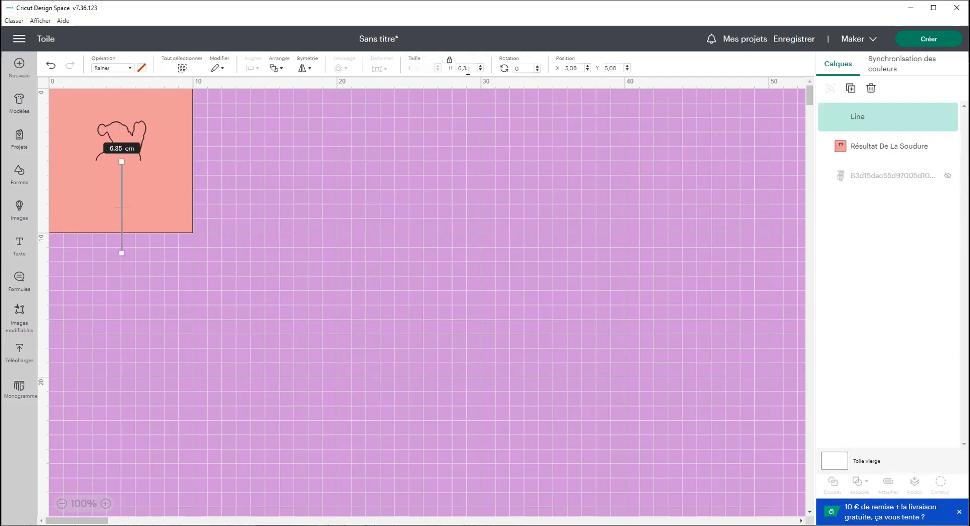
drag(470, 68, 442, 67)
text(4.00)
key(Return)
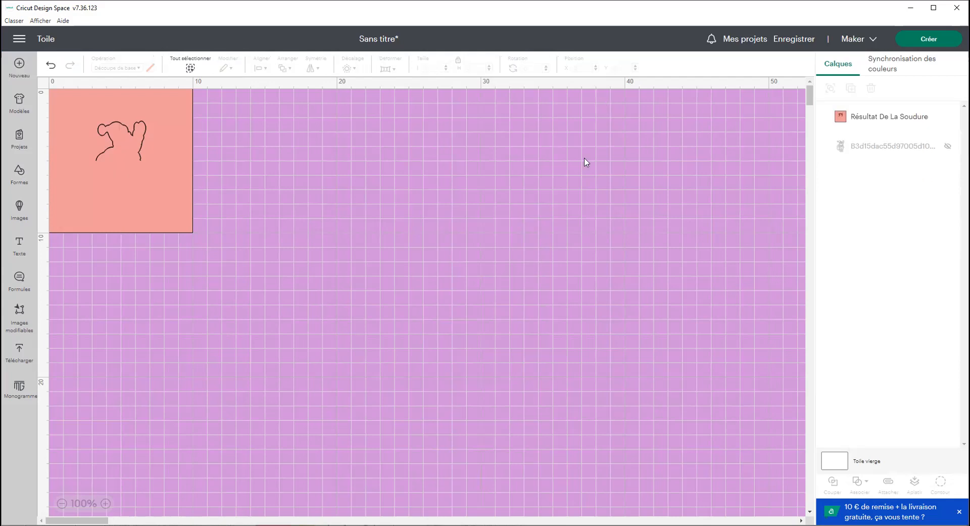
click(52, 66)
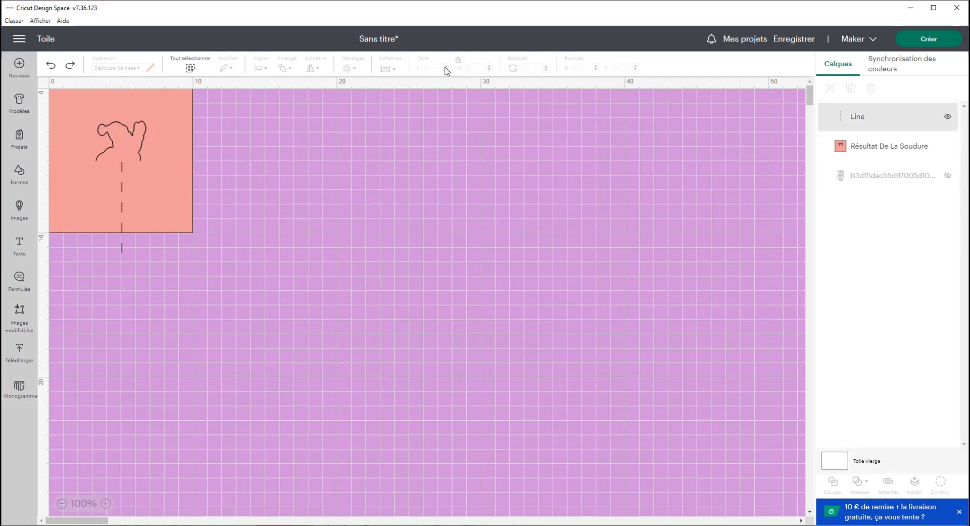
text(4)
key(Tab)
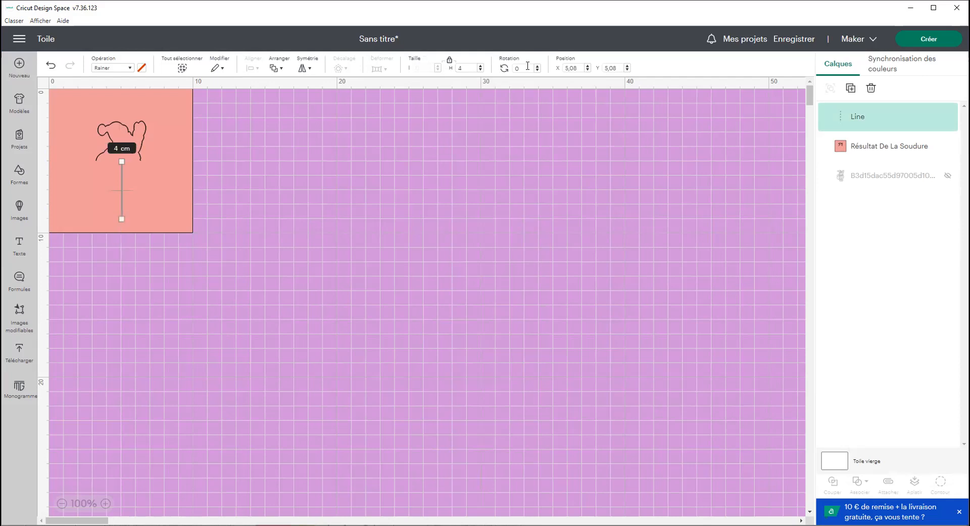
Rotate the score line 90 degrees and position it at X 0, Y 5.
text(90)
key(Return)
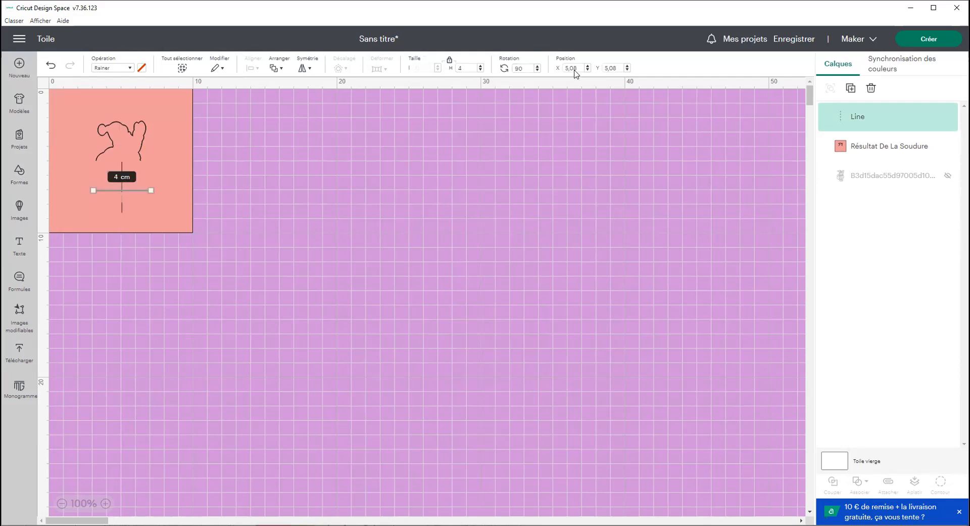
key(Tab)
text(0)
key(Return)
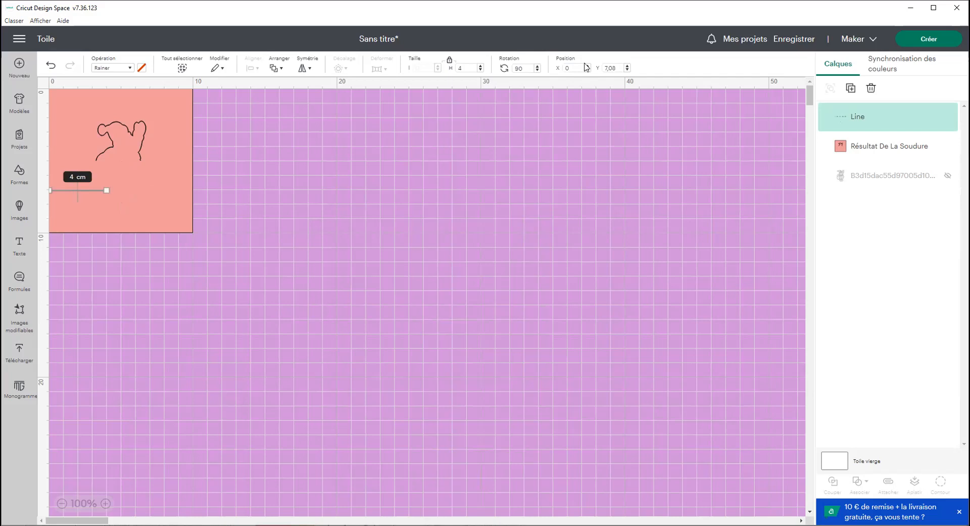
key(Tab)
text(5)
key(Return)
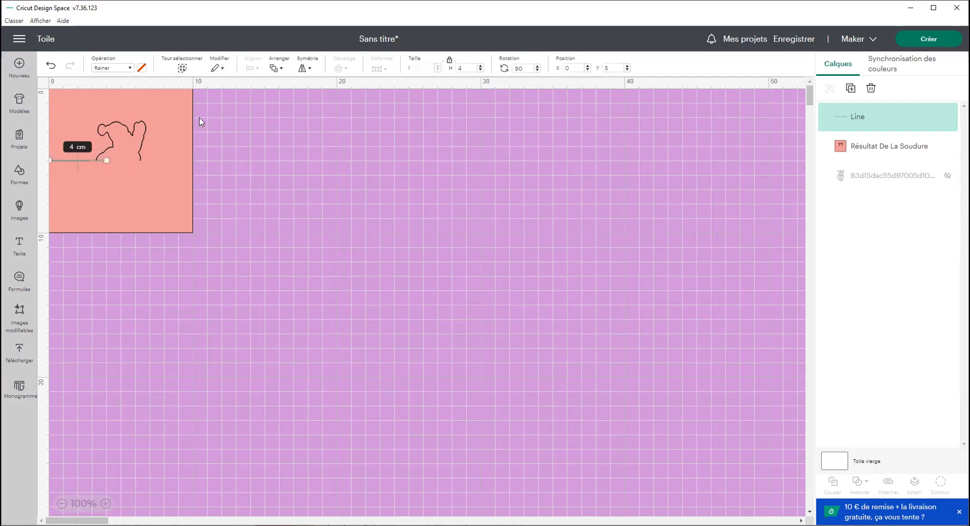
Shorten the score line to 3.5 cm, reset its X position to 0, and duplicate it.
click(457, 64)
text(3.5)
key(Return)
key(Tab)
text(0)
key(Return)
click(851, 88)
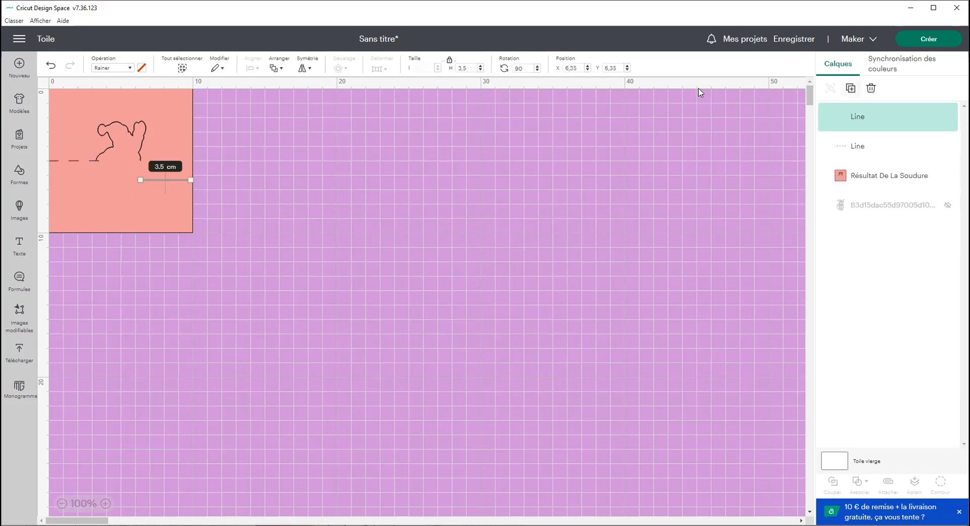
Position the duplicated score line on the other side of the Santa cutout at X 6.2, Y 5.
click(579, 68)
text(5)
drag(565, 68, 578, 67)
text(5)
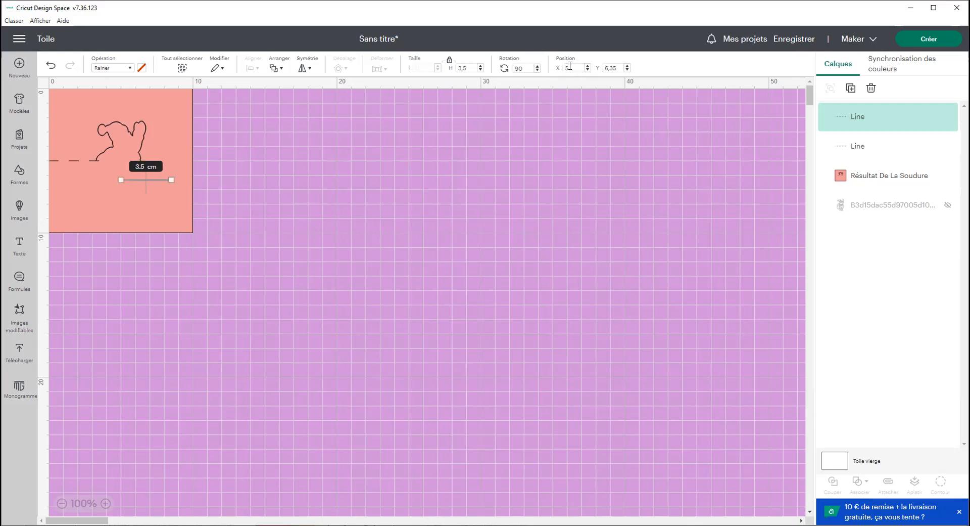
text(6)
click(623, 66)
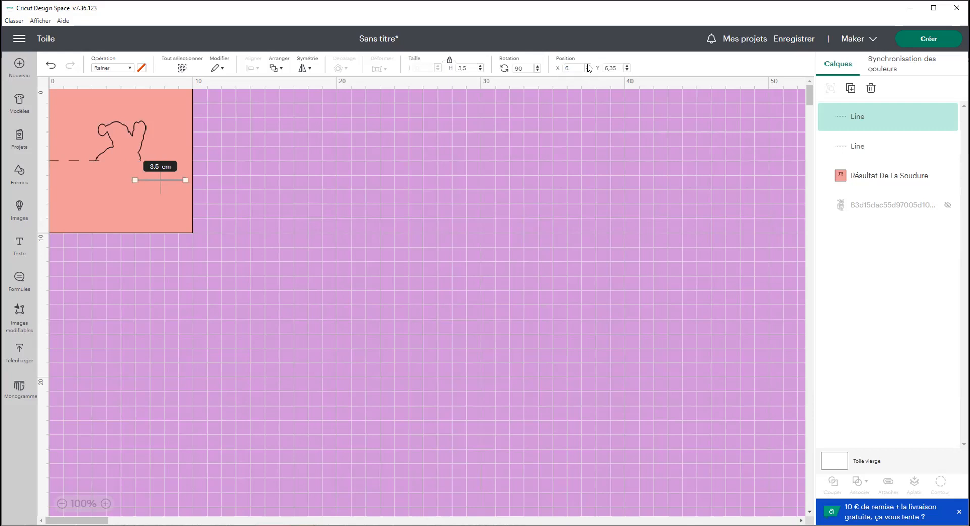
text(5)
key(Return)
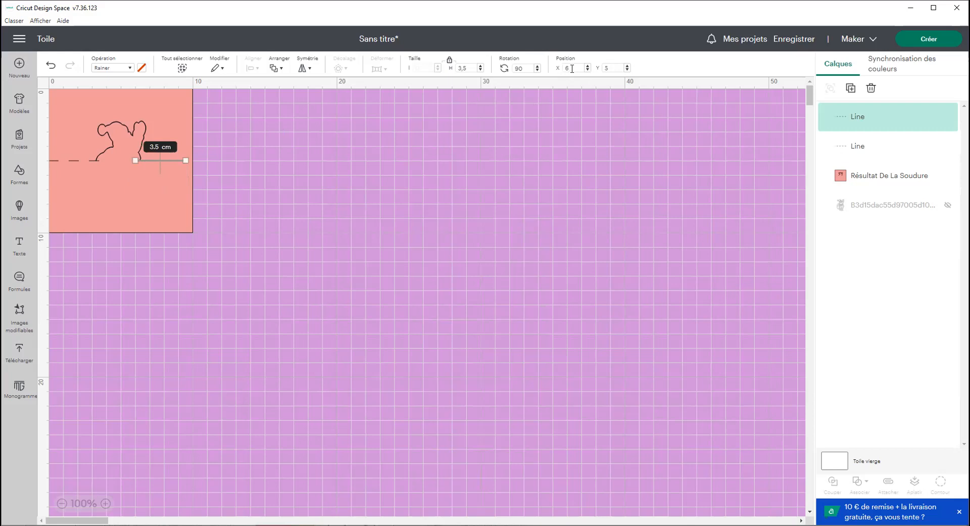
text(.2)
key(Return)
Select the welded card together with the duplicated score line and send them to the very back.
click(208, 217)
drag(200, 217, 104, 115)
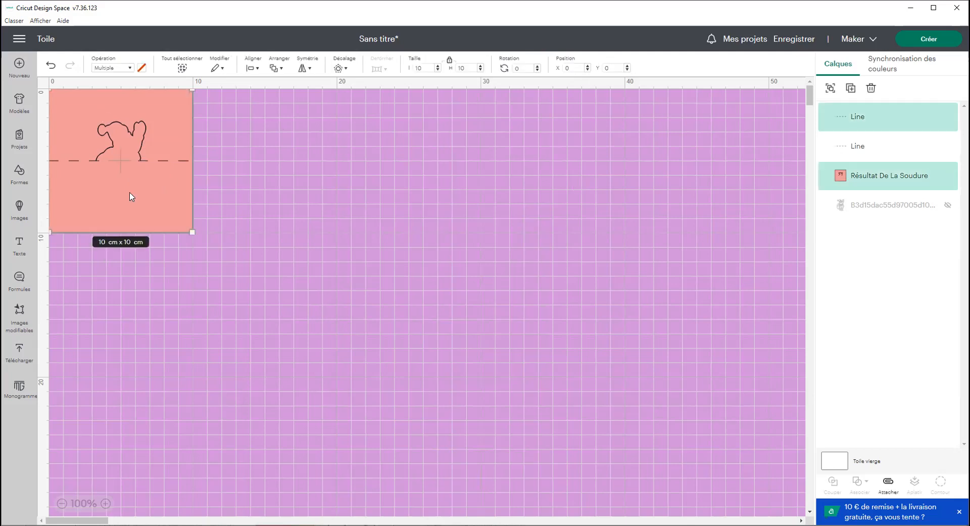
right_click(150, 198)
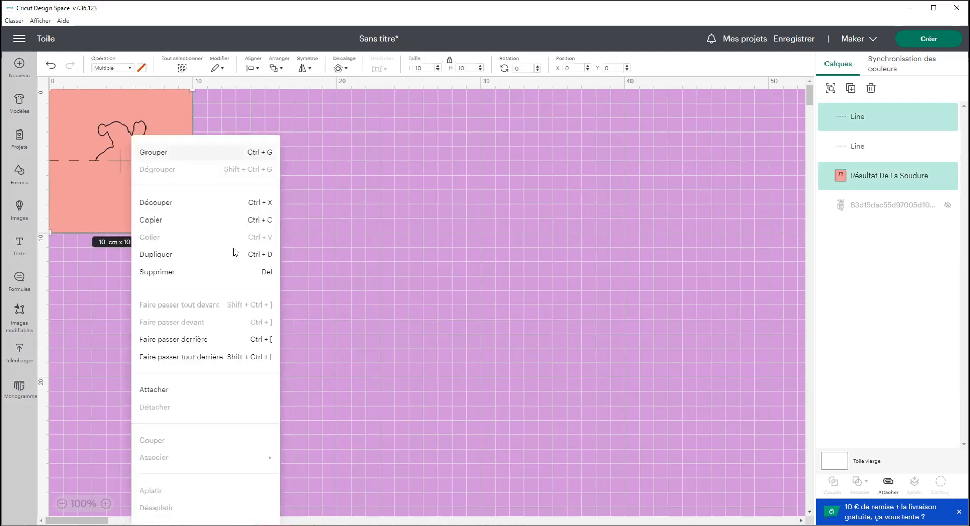
click(219, 358)
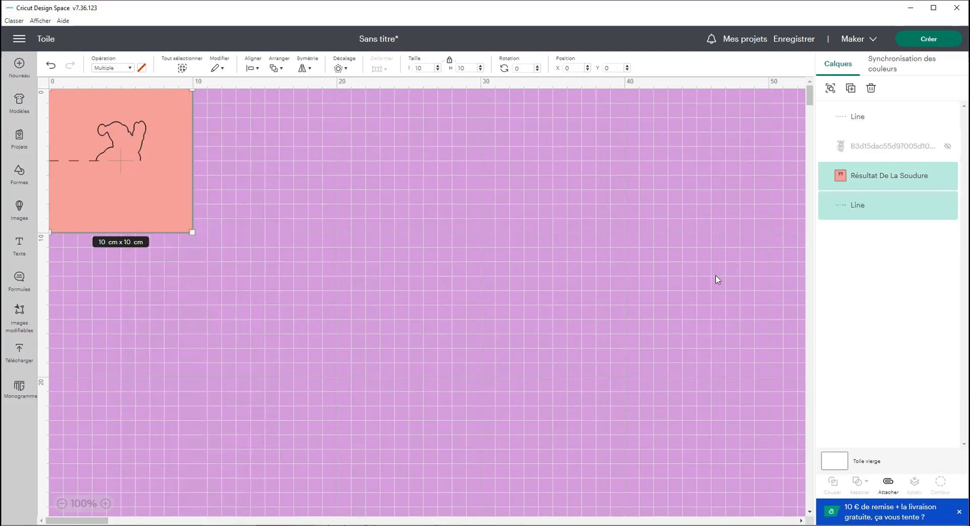
Show the hidden Santa drawing and change its operation to Stylo.
click(948, 148)
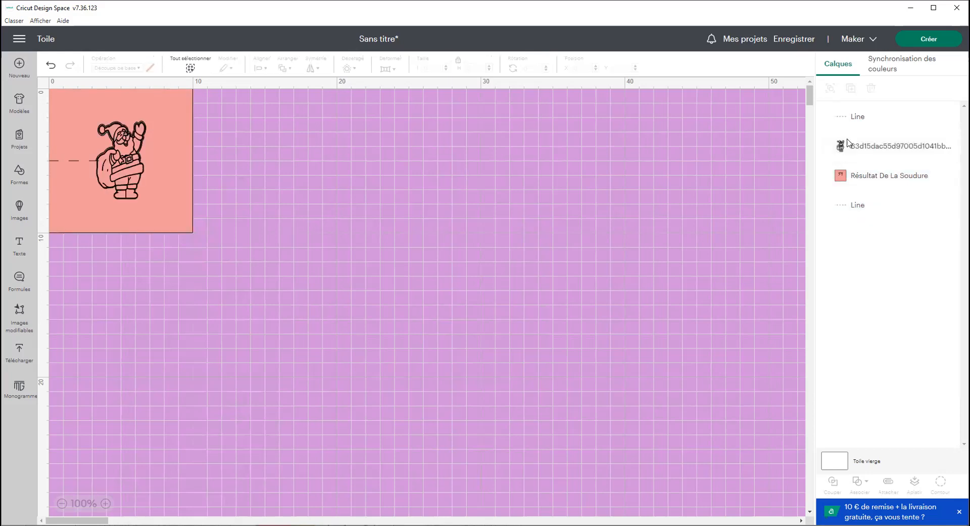
click(823, 156)
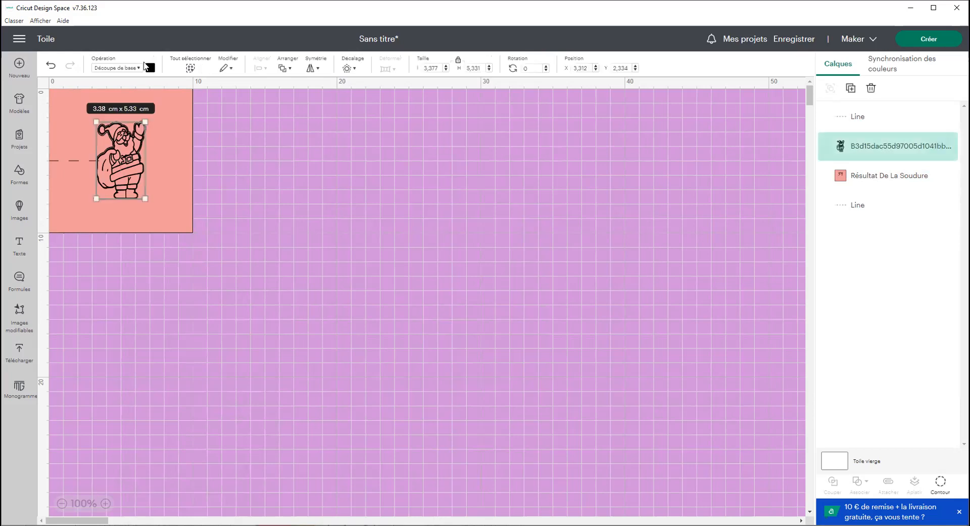
click(138, 69)
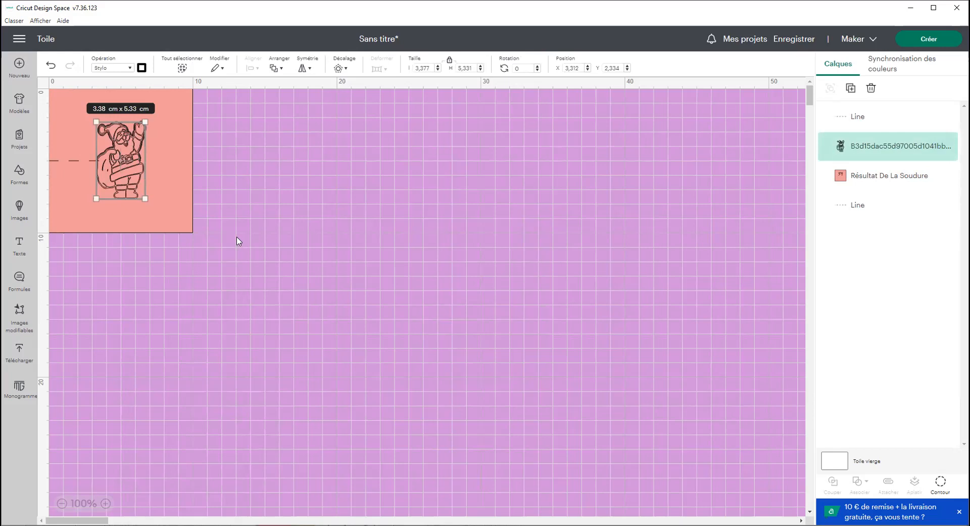
Select the card, the Santa drawing and both score lines and join them with Attacher.
drag(39, 83, 237, 237)
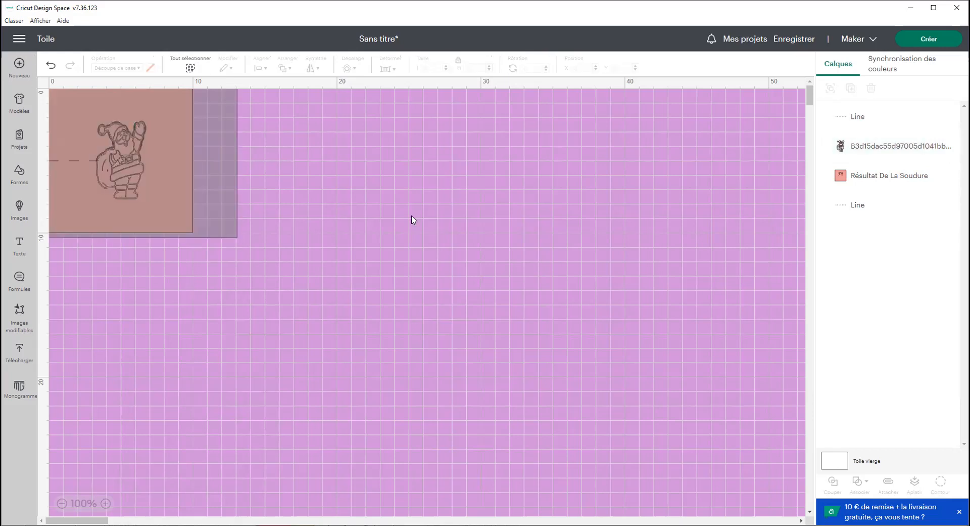
drag(418, 252, 418, 252)
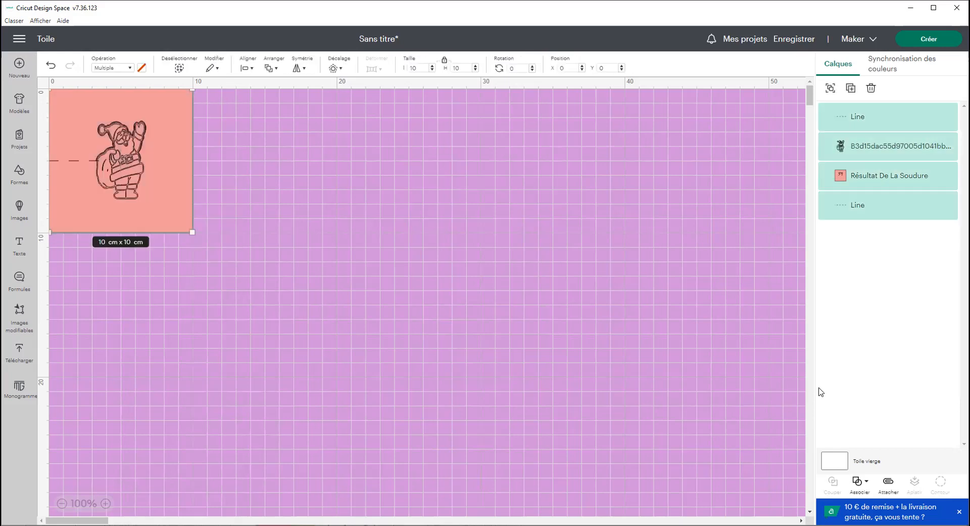
click(888, 484)
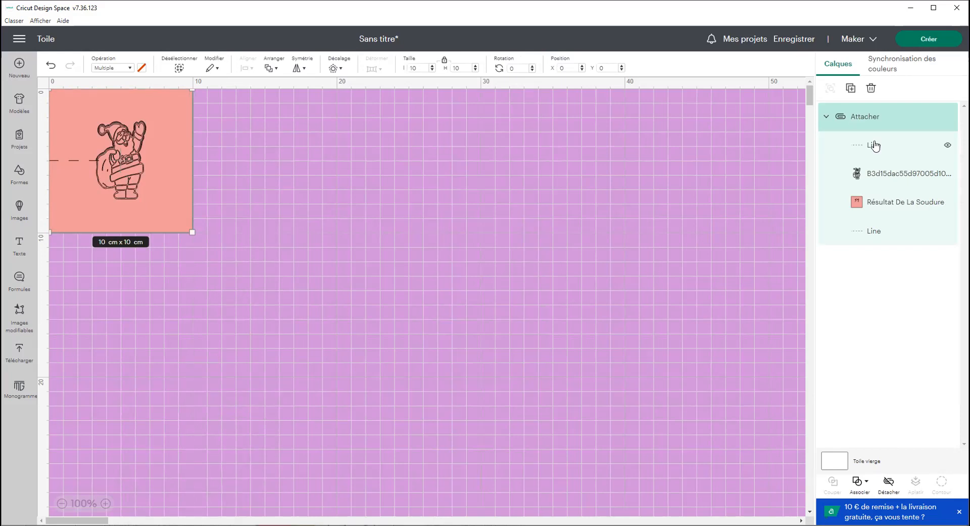
Bring the score line beneath the welded card to the very front of the attached group.
click(876, 229)
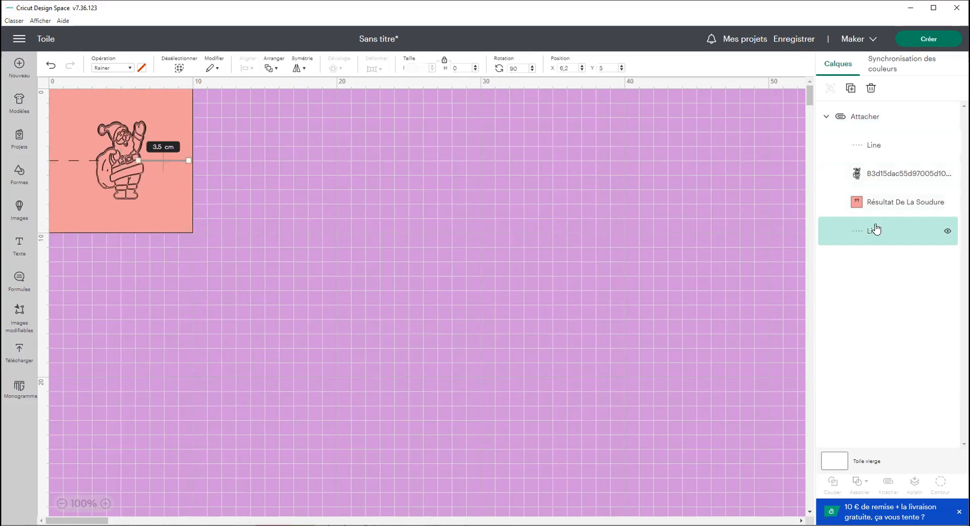
right_click(876, 229)
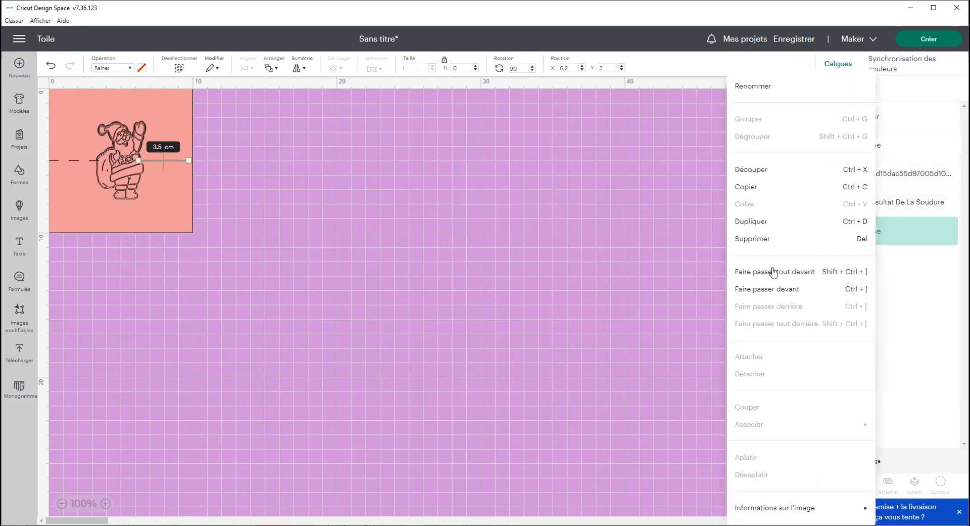
click(401, 271)
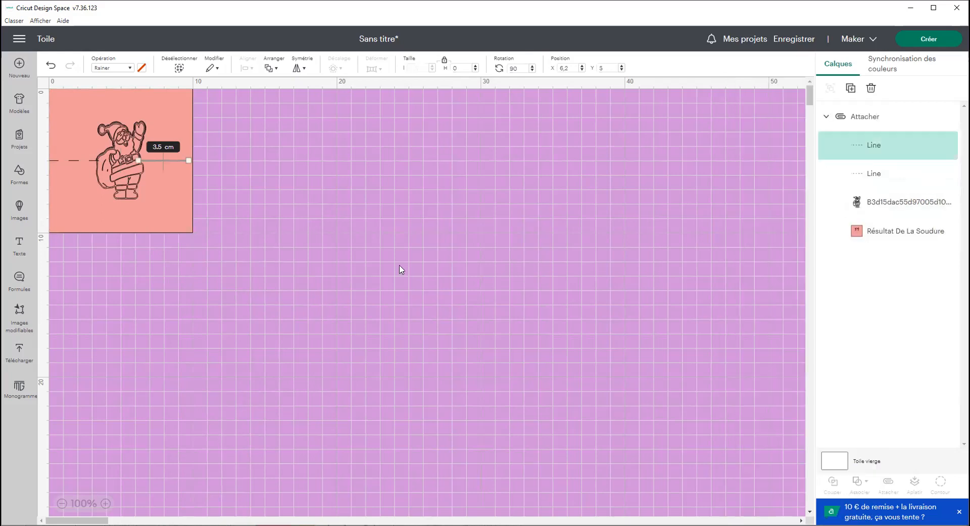
click(399, 272)
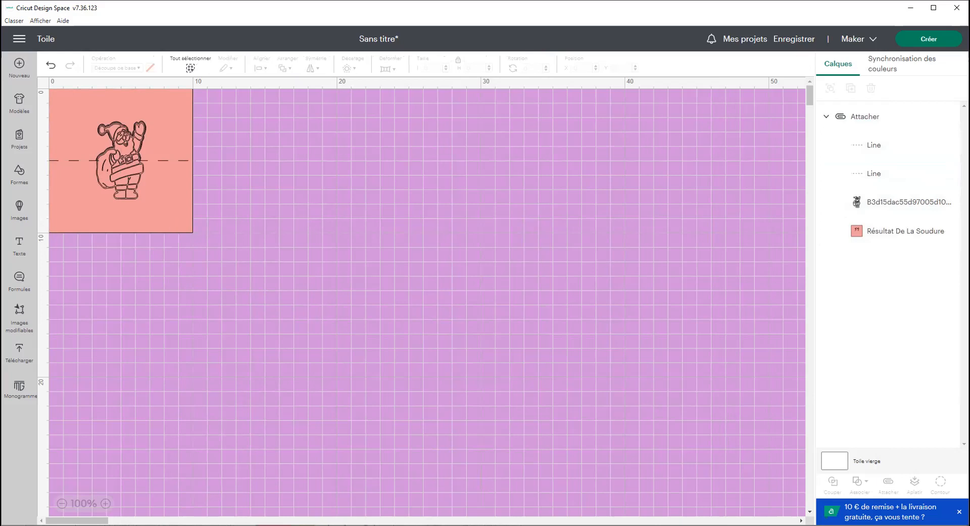
Send the attached card design to the cutting preparation with Créer.
click(929, 44)
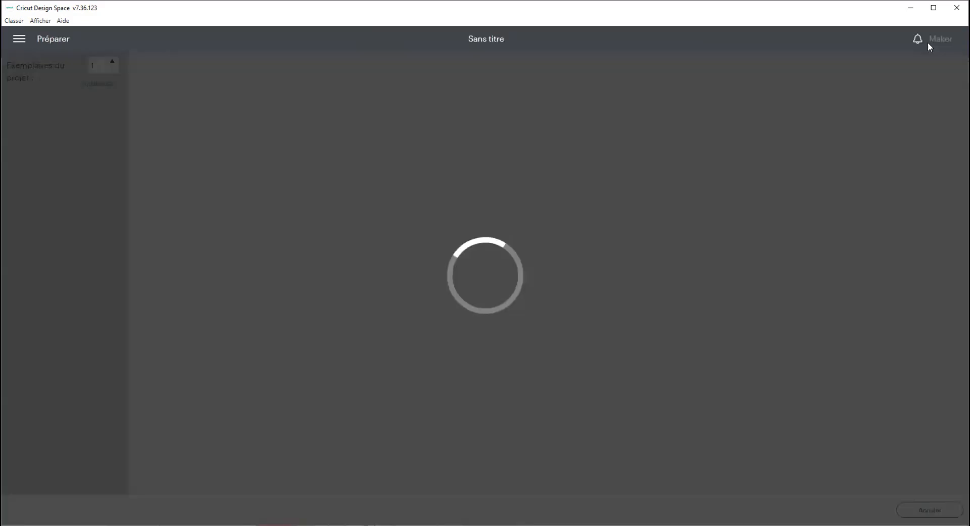